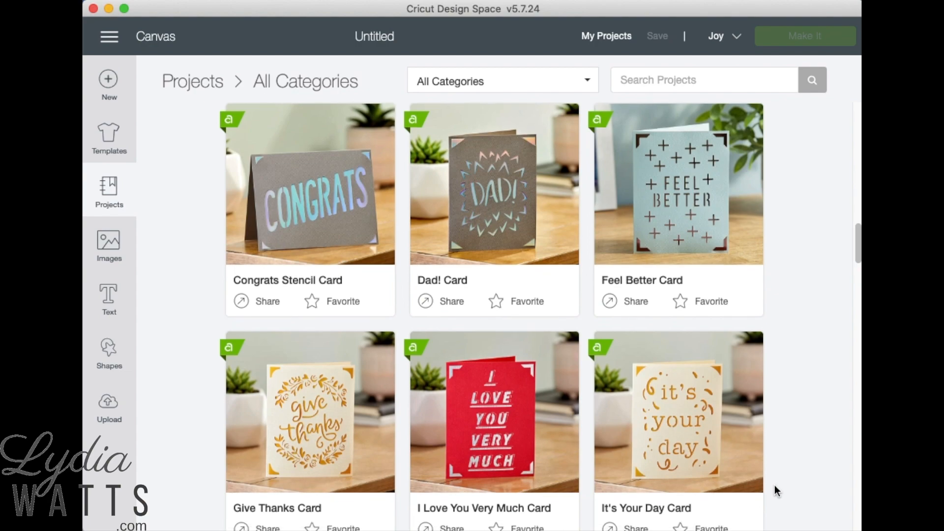
pyautogui.scroll(-5, 774, 485)
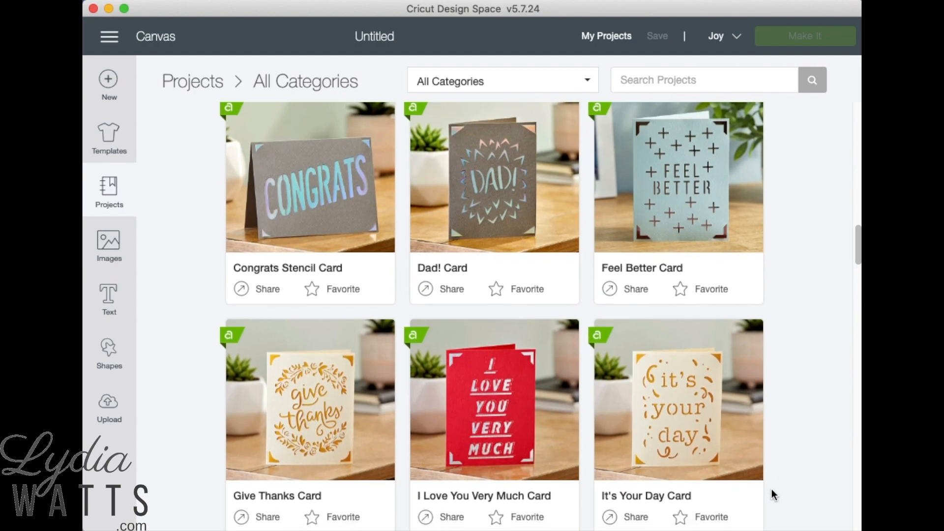
pyautogui.scroll(-2, 770, 490)
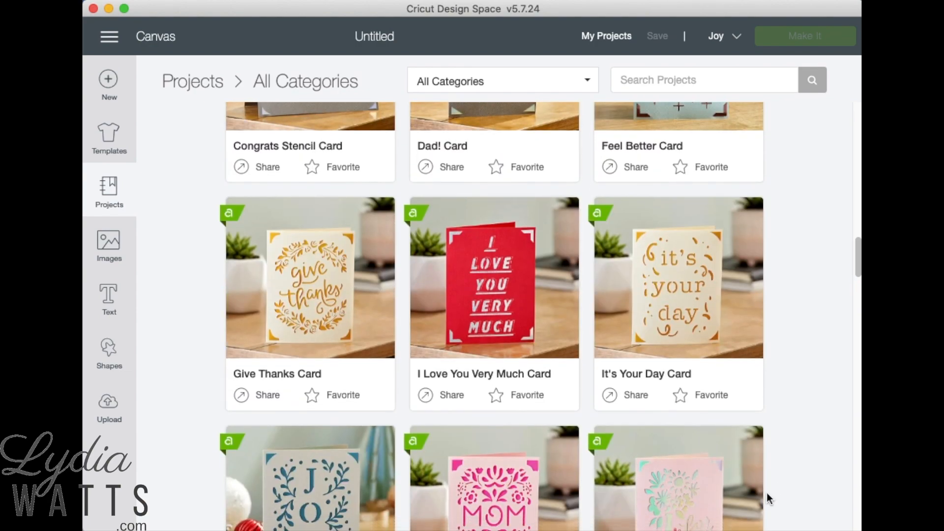
pyautogui.scroll(-2, 766, 495)
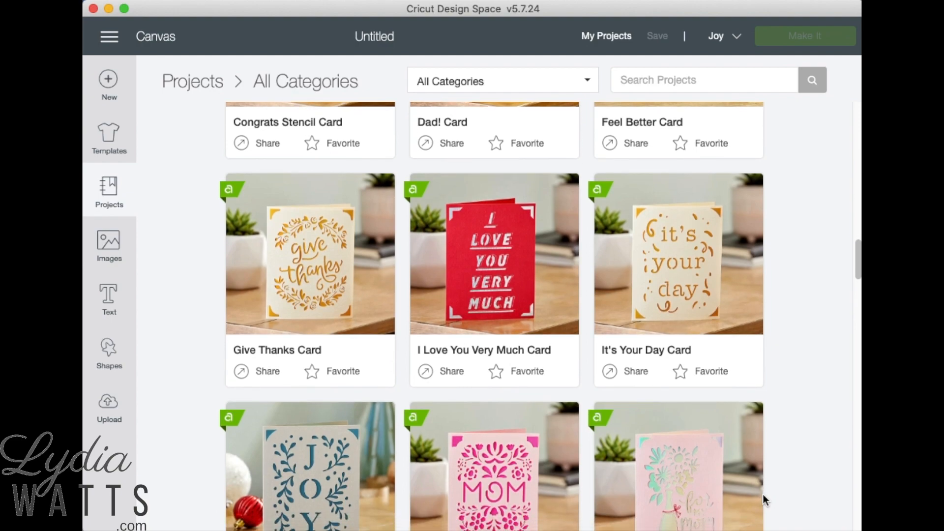
# Step: Search the image sets for "insert" and open the Insert Card Corners set
pyautogui.click(112, 258)
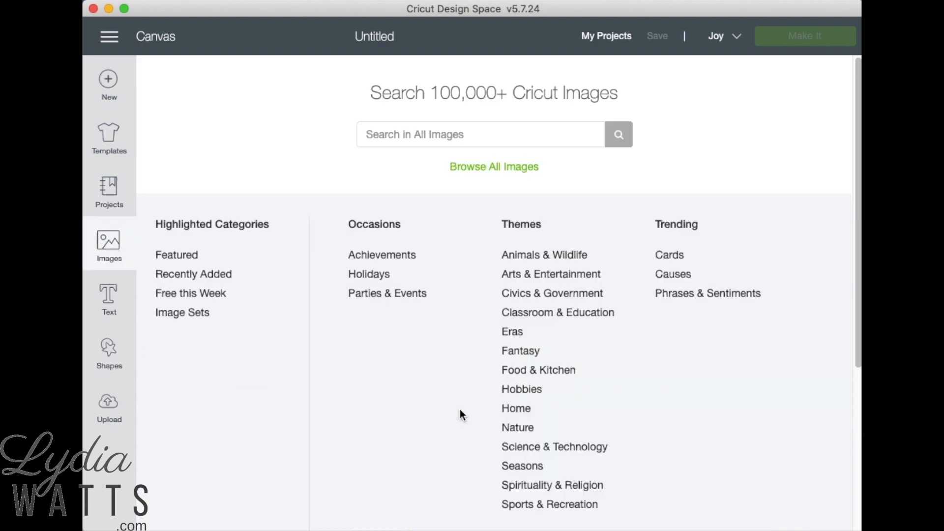
pyautogui.click(189, 322)
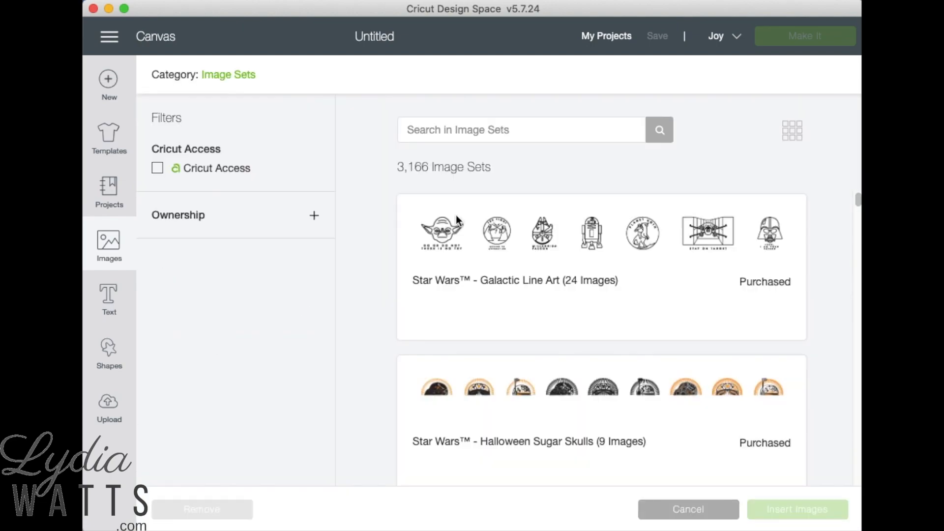
pyautogui.click(471, 128)
pyautogui.write('insert')
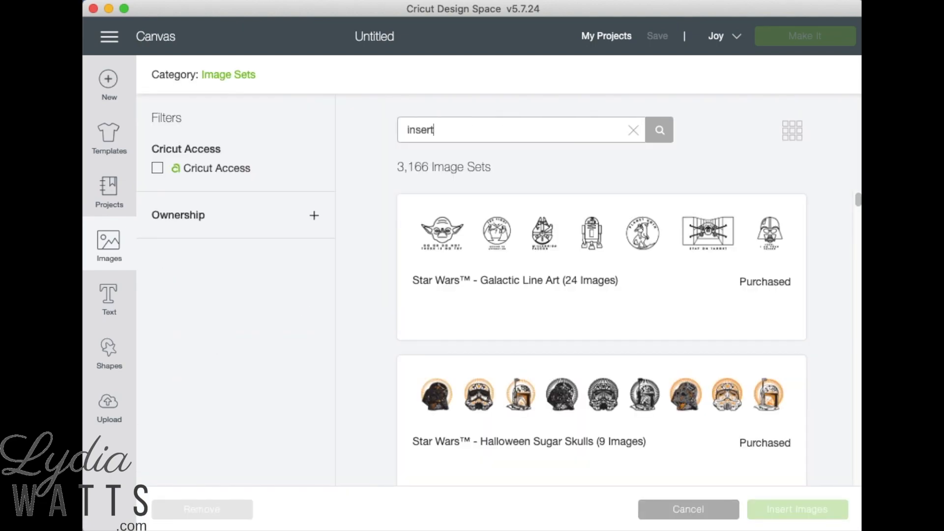
pyautogui.press('Return')
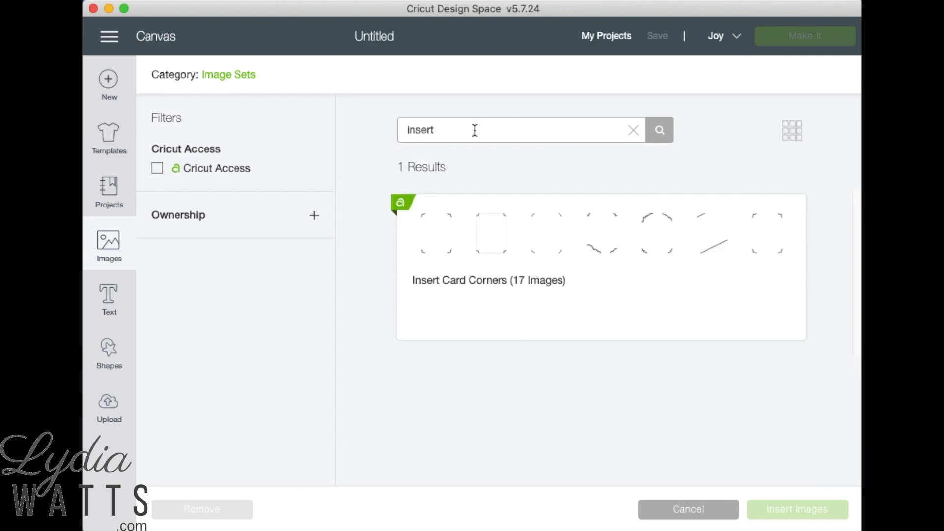
pyautogui.click(548, 306)
# Step: Insert the four bracket-shaped card corners without a border and place them about 3 in across and 1 in down the canvas
pyautogui.scroll(-2, 553, 320)
pyautogui.scroll(-5, 553, 322)
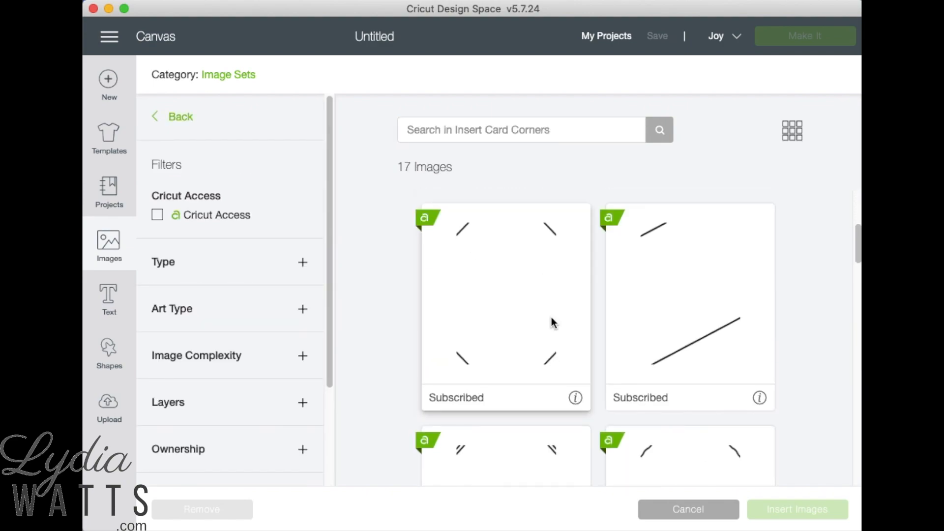
pyautogui.scroll(-4, 553, 339)
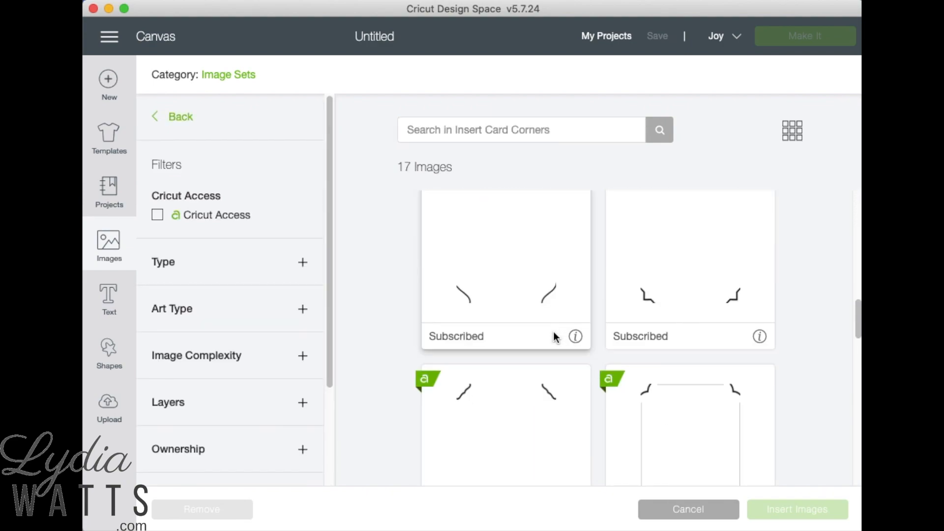
pyautogui.click(575, 461)
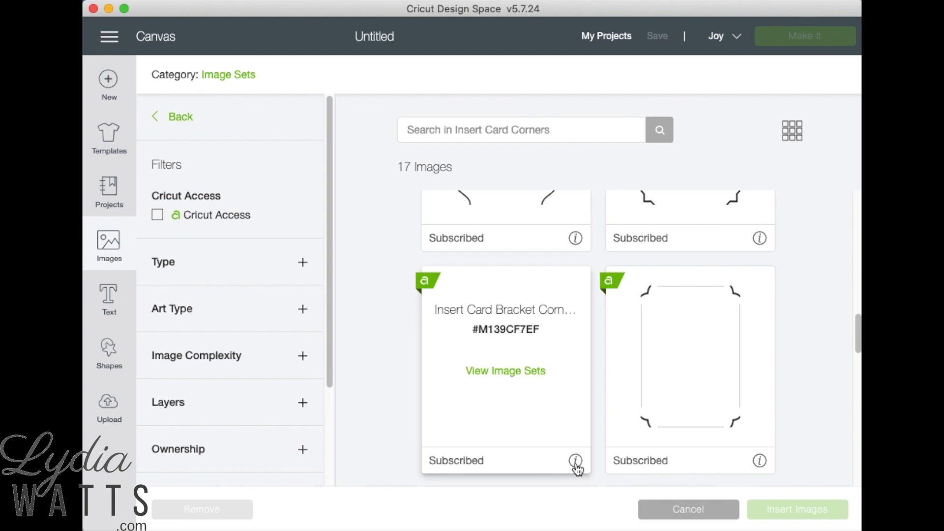
pyautogui.click(541, 428)
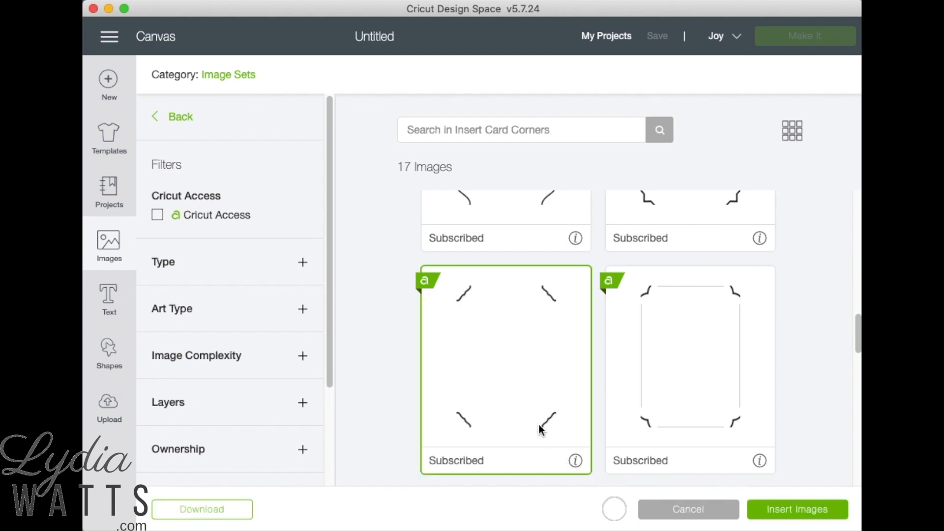
pyautogui.click(785, 511)
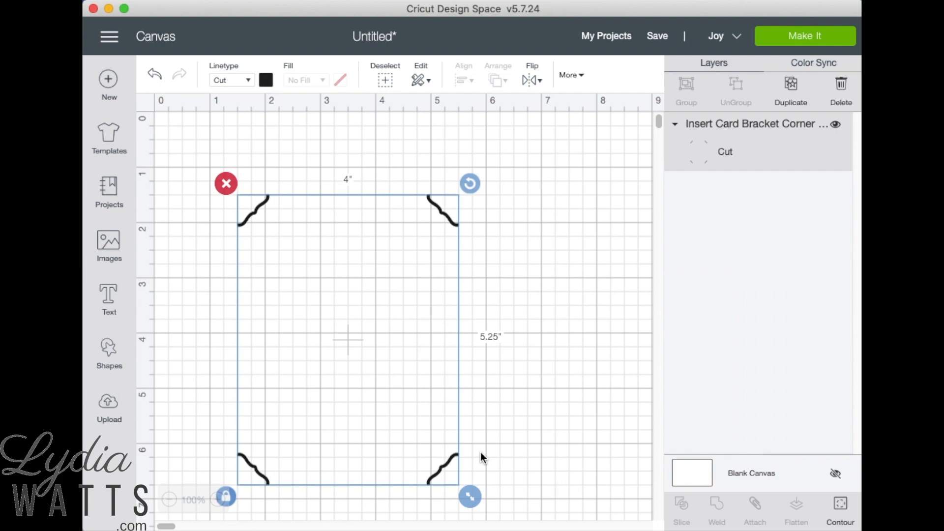
pyautogui.moveTo(385, 381); pyautogui.dragTo(450, 372)
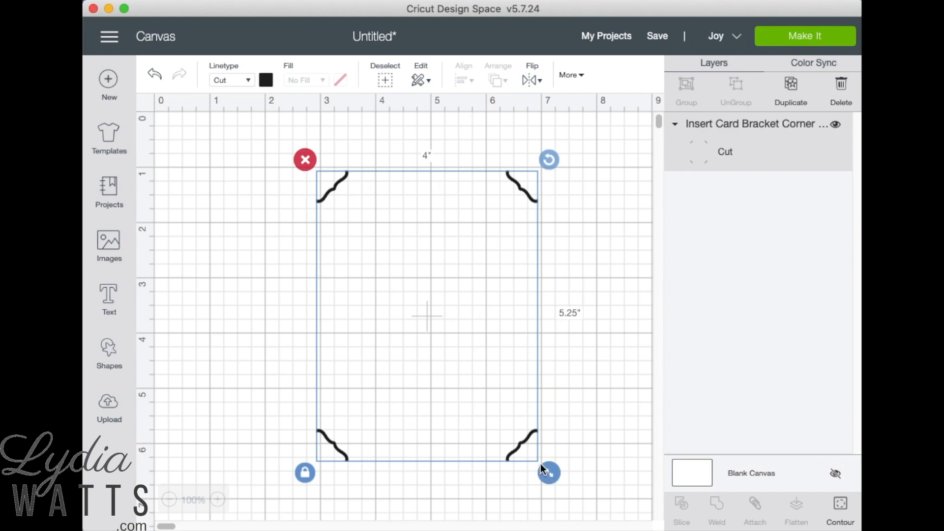
# Step: Return to the image sets, search for "dimensional" and open the Dimensional Paper Art set
pyautogui.click(110, 243)
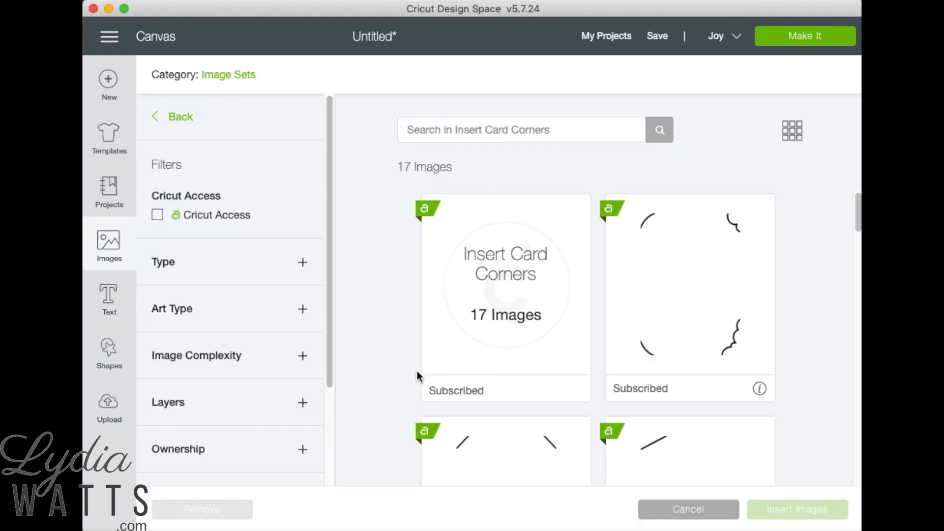
pyautogui.click(180, 118)
pyautogui.doubleClick(437, 132)
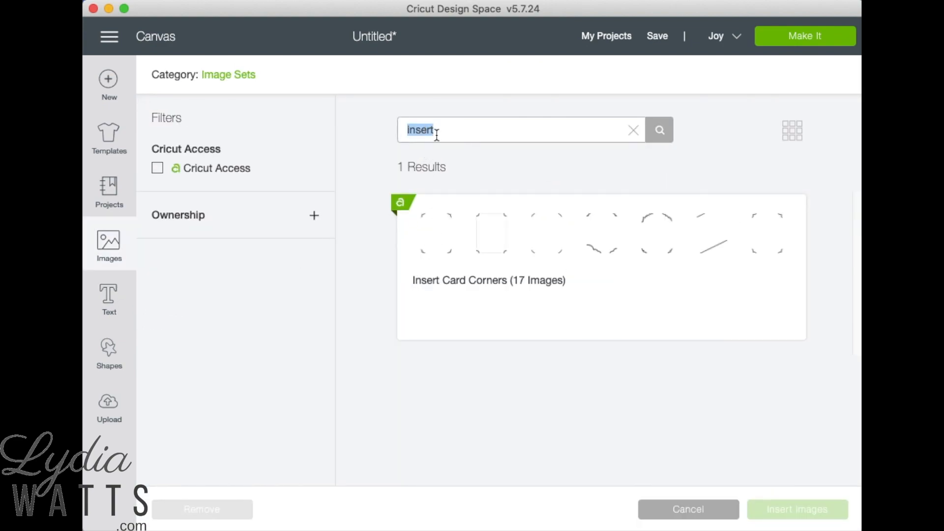
pyautogui.write('d')
pyautogui.press('Return')
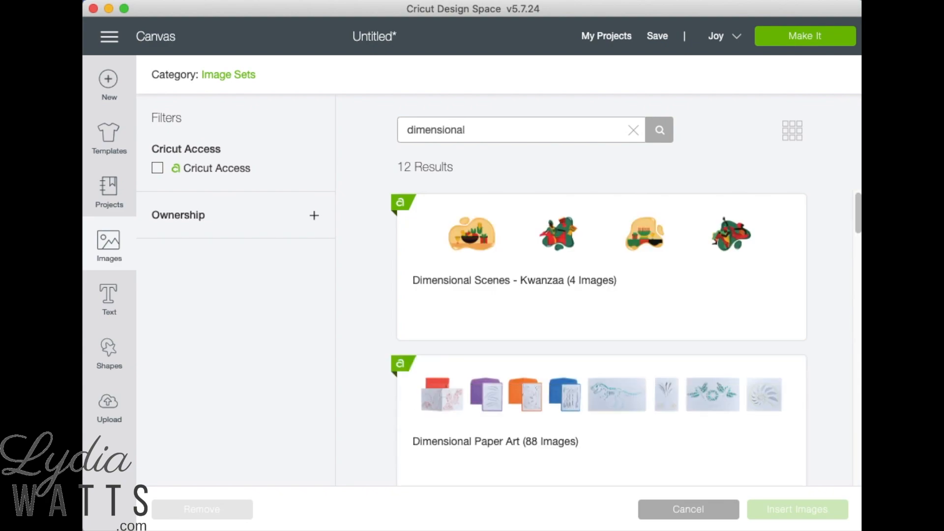
pyautogui.click(538, 455)
# Step: Find the standalone pink hedgehog in the Dimensional Paper Art set and insert it on the canvas
pyautogui.scroll(-4, 540, 412)
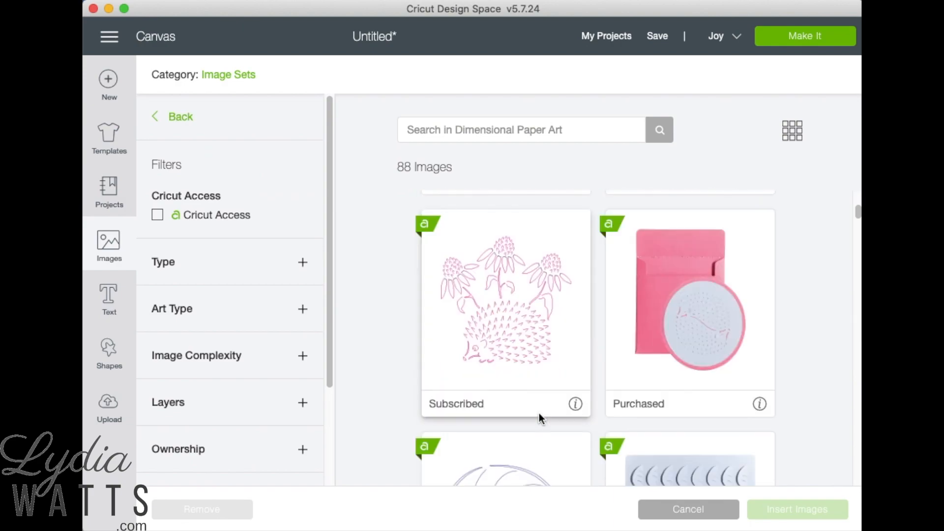
pyautogui.scroll(-10, 539, 413)
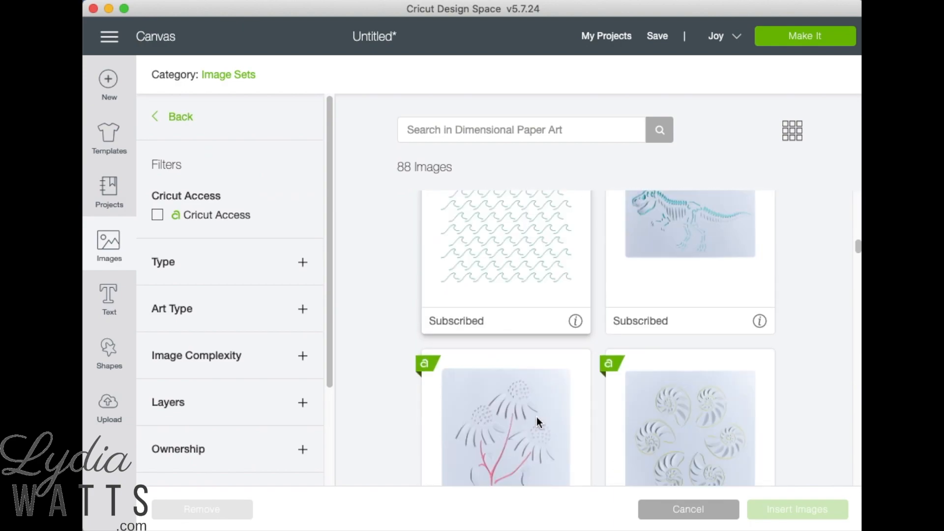
pyautogui.scroll(-10, 536, 418)
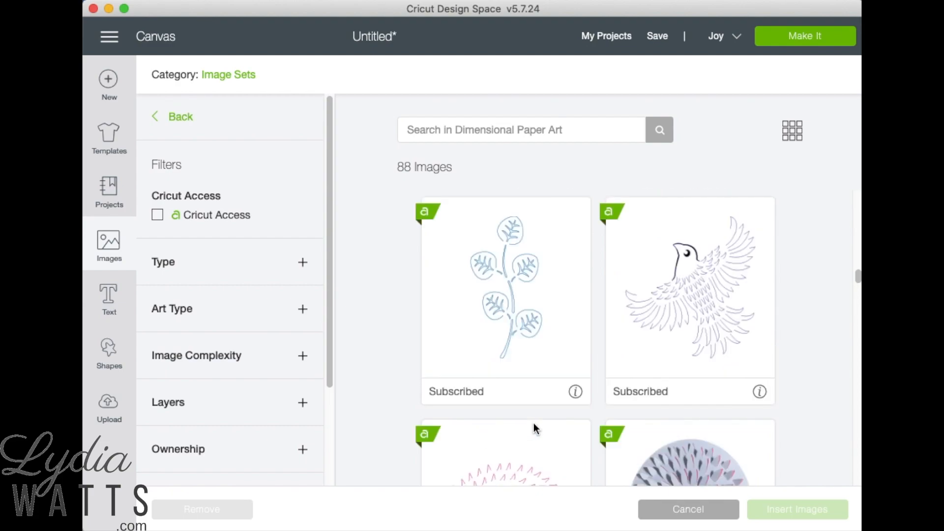
pyautogui.scroll(-3, 533, 422)
pyautogui.click(555, 451)
pyautogui.click(787, 513)
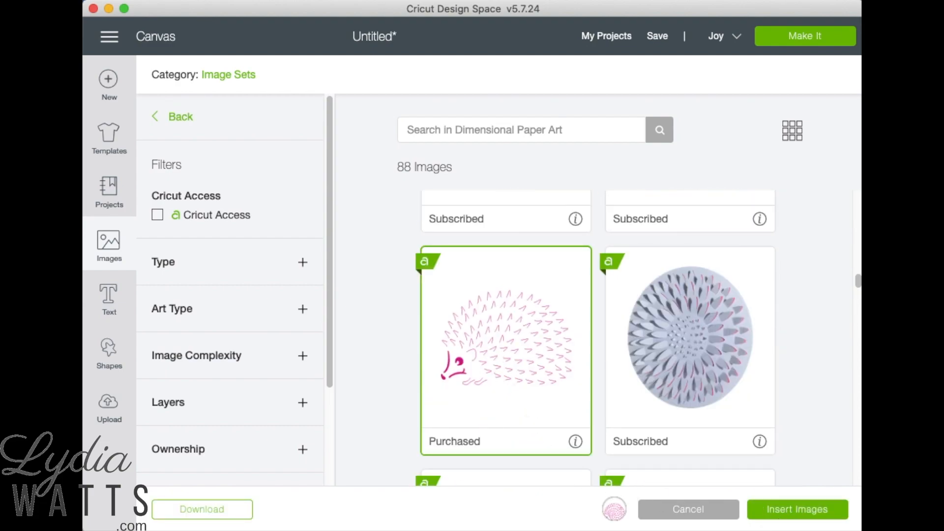
# Step: Shrink the hedgehog to about 3.9 in wide and centre it between the four card corners
pyautogui.moveTo(536, 406); pyautogui.dragTo(491, 376)
pyautogui.moveTo(392, 313); pyautogui.dragTo(447, 332)
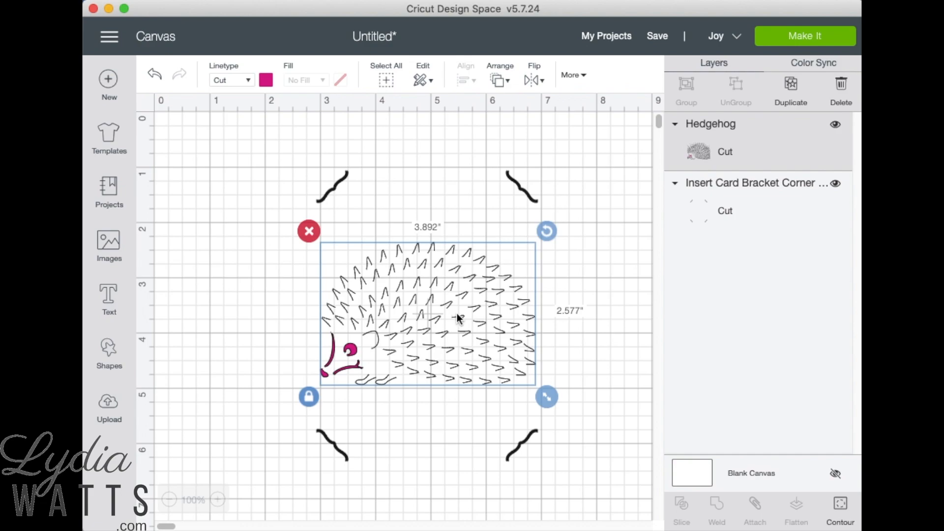
# Step: Rotate the hedgehog 270 degrees and reposition it inside the card corners
pyautogui.click(583, 73)
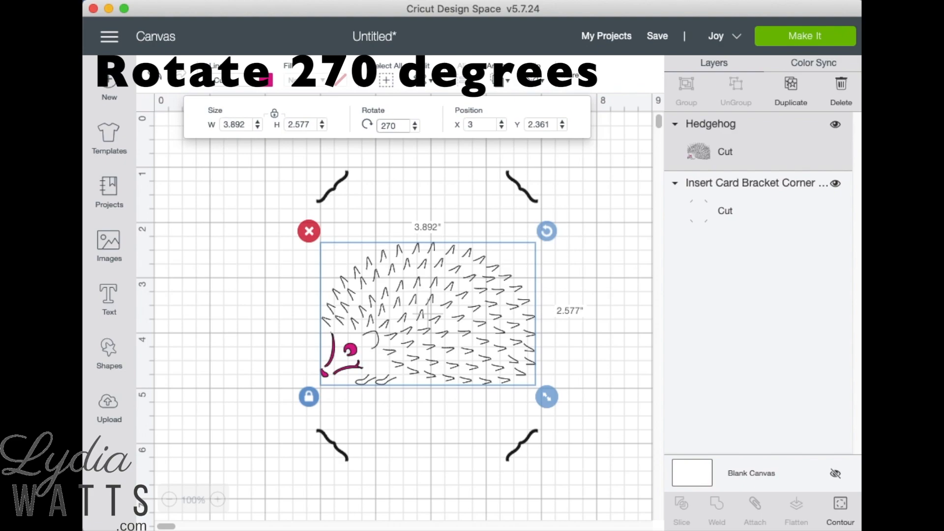
pyautogui.press('Return')
pyautogui.moveTo(462, 310); pyautogui.dragTo(432, 304)
pyautogui.click(634, 380)
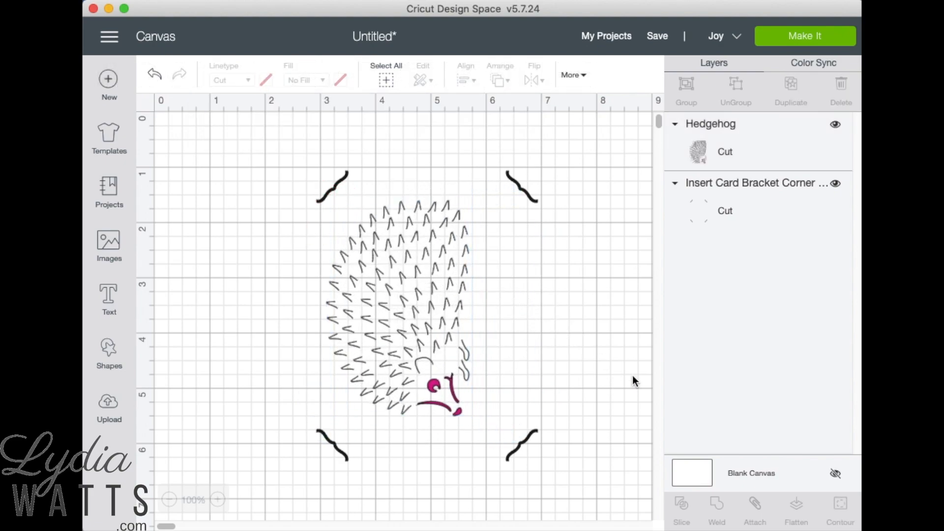
# Step: Add a text box to the canvas and set its style to Writing
pyautogui.click(112, 308)
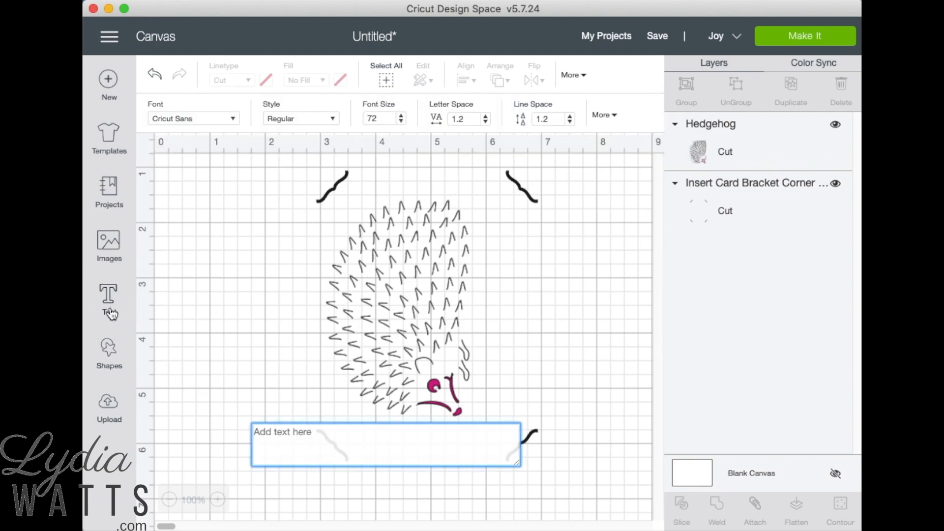
pyautogui.click(327, 118)
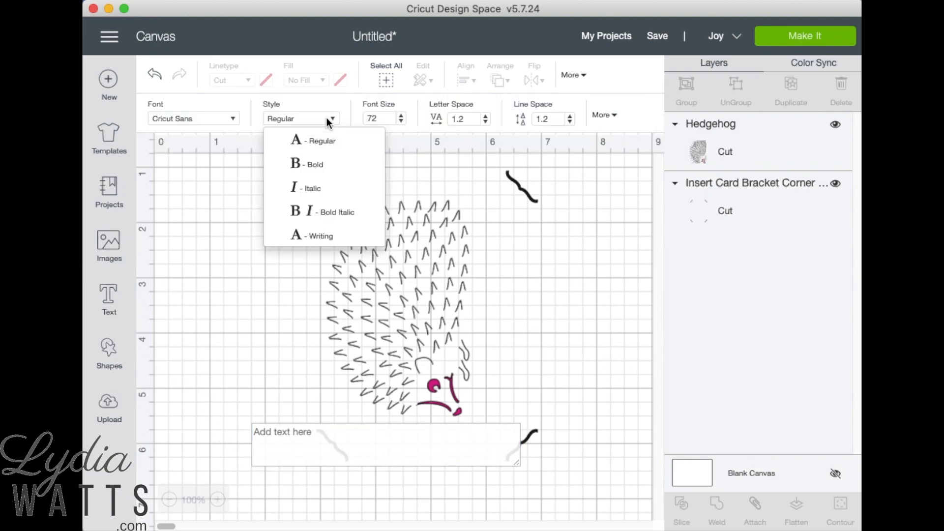
pyautogui.click(316, 229)
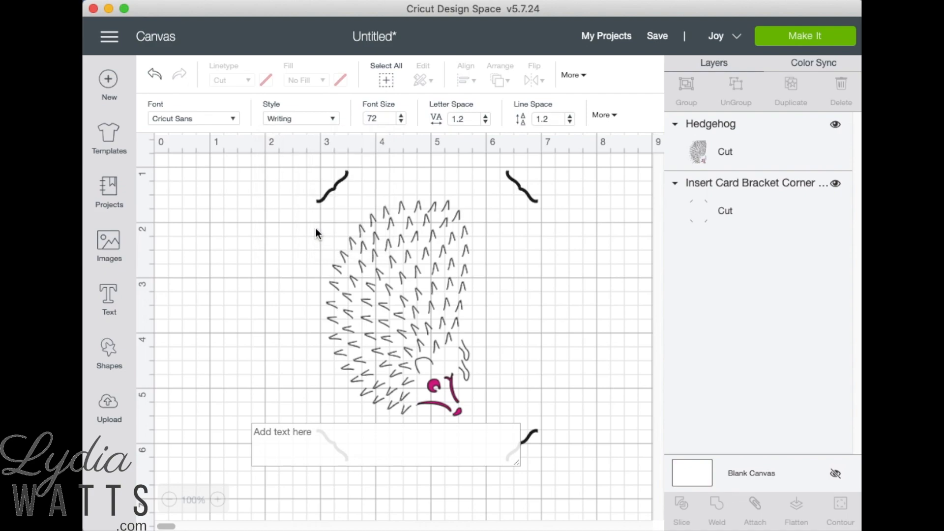
# Step: Filter the fonts to those with a writing style, search for "loop" and apply Loop-Di-Loo to the text
pyautogui.click(229, 117)
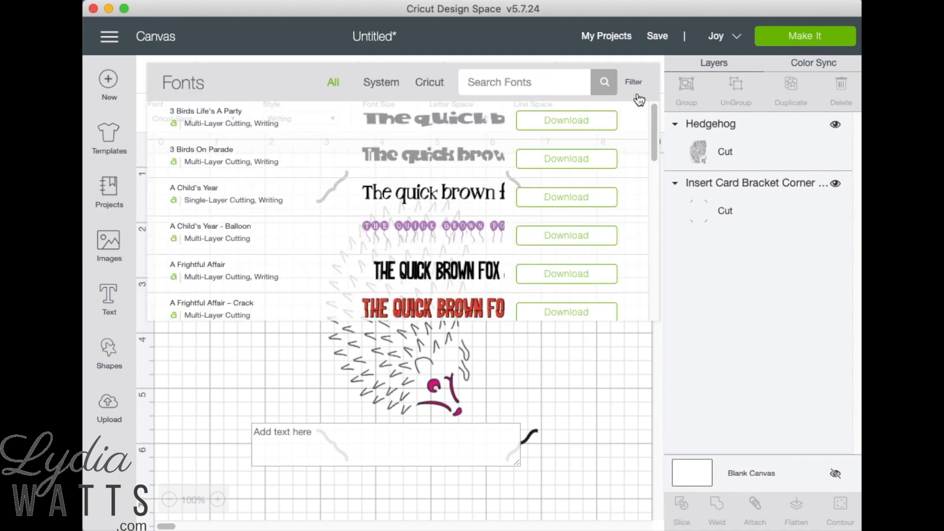
pyautogui.click(547, 80)
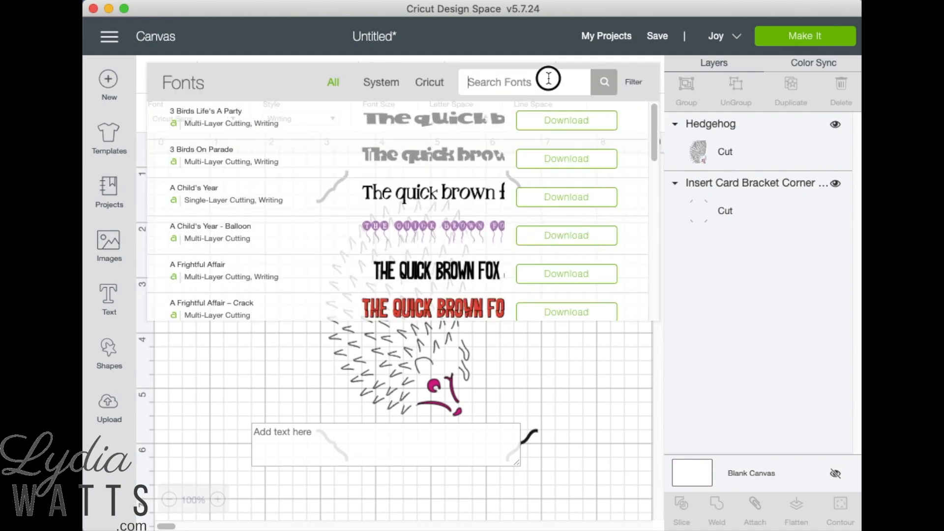
pyautogui.click(634, 83)
pyautogui.click(540, 166)
pyautogui.click(547, 83)
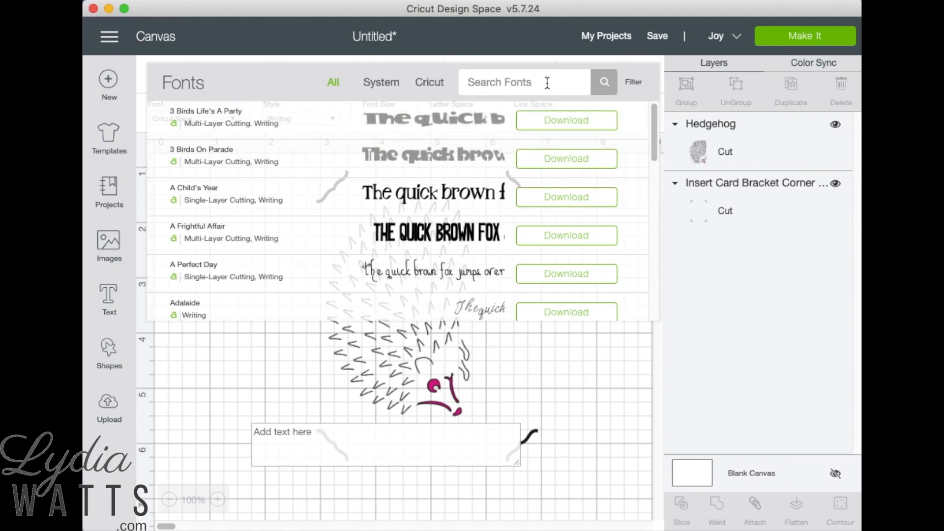
pyautogui.write('loop')
pyautogui.click(462, 123)
# Step: Enter "sending hedgehugs" as the content of the text box
pyautogui.click(376, 445)
pyautogui.write('sendin')
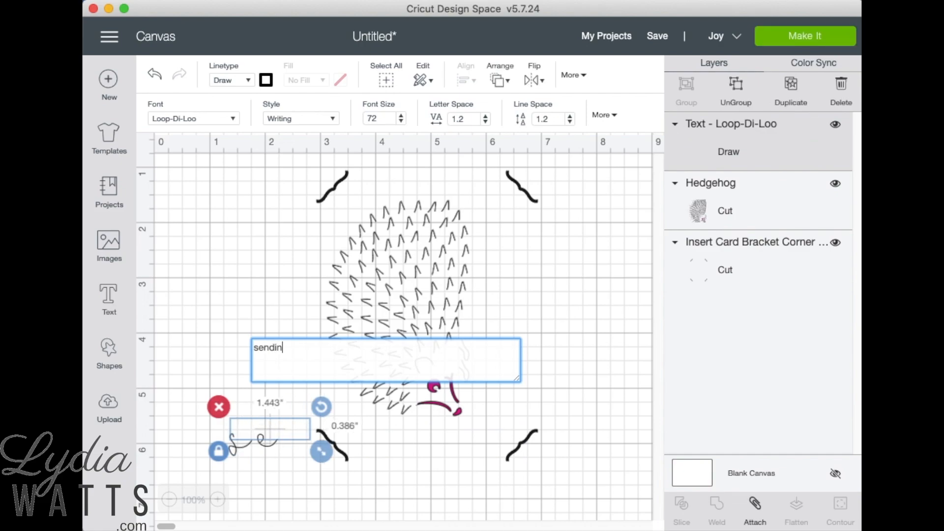
pyautogui.write('g hedgehugs')
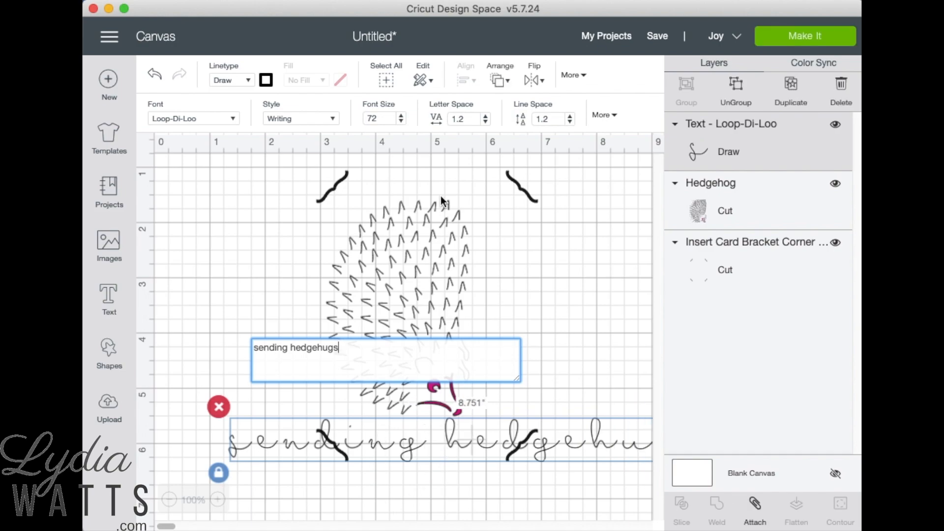
# Step: Reduce the font size of the "sending hedgehugs" text to 53
pyautogui.click(401, 123)
pyautogui.click(401, 122)
pyautogui.click(401, 122)
pyautogui.click(401, 123)
pyautogui.click(401, 123)
pyautogui.click(401, 123)
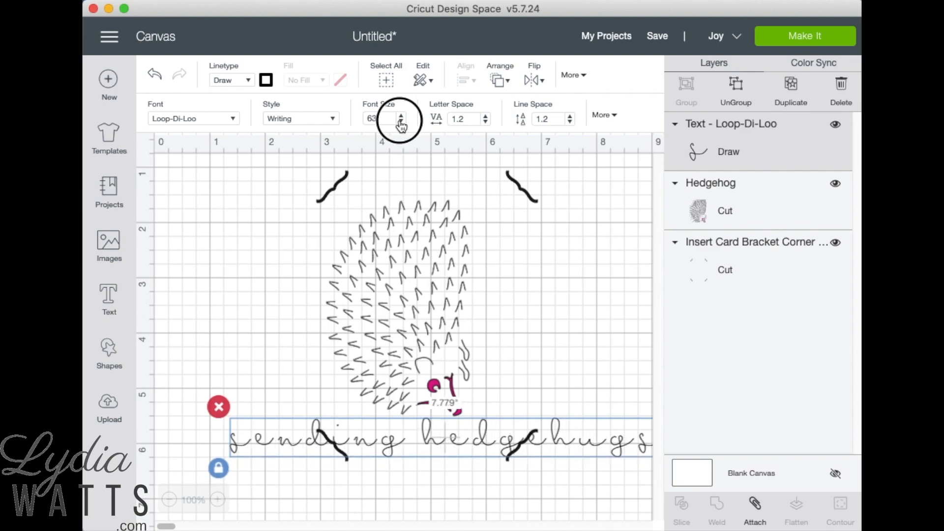
pyautogui.click(401, 123)
pyautogui.click(401, 123)
pyautogui.click(402, 122)
pyautogui.click(401, 123)
pyautogui.click(401, 123)
pyautogui.click(401, 123)
pyautogui.click(401, 123)
pyautogui.click(401, 123)
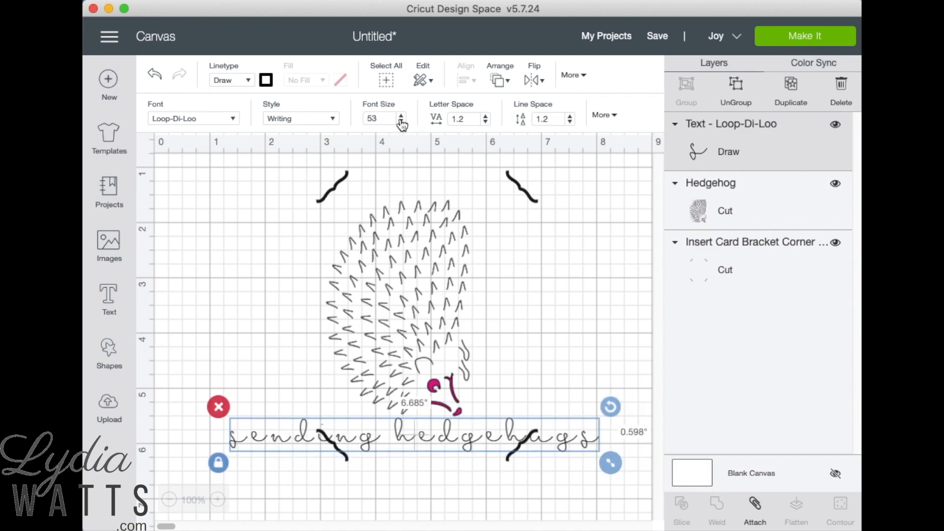
pyautogui.click(401, 123)
# Step: Move the text below the lower card corners and shift the hedgehog slightly down inside them
pyautogui.click(291, 414)
pyautogui.moveTo(273, 440); pyautogui.dragTo(250, 494)
pyautogui.moveTo(390, 349); pyautogui.dragTo(387, 383)
pyautogui.click(578, 353)
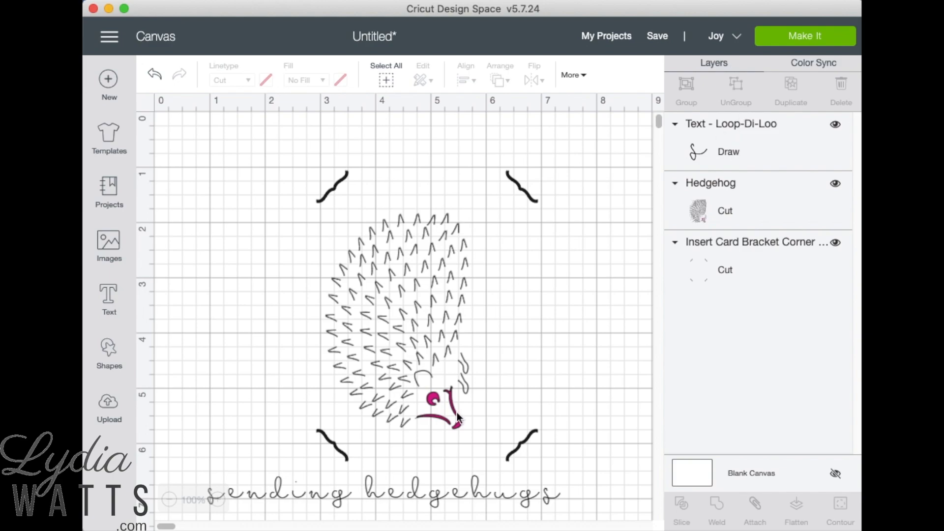
# Step: Ungroup the "sending hedgehugs" text into individual letters
pyautogui.click(449, 495)
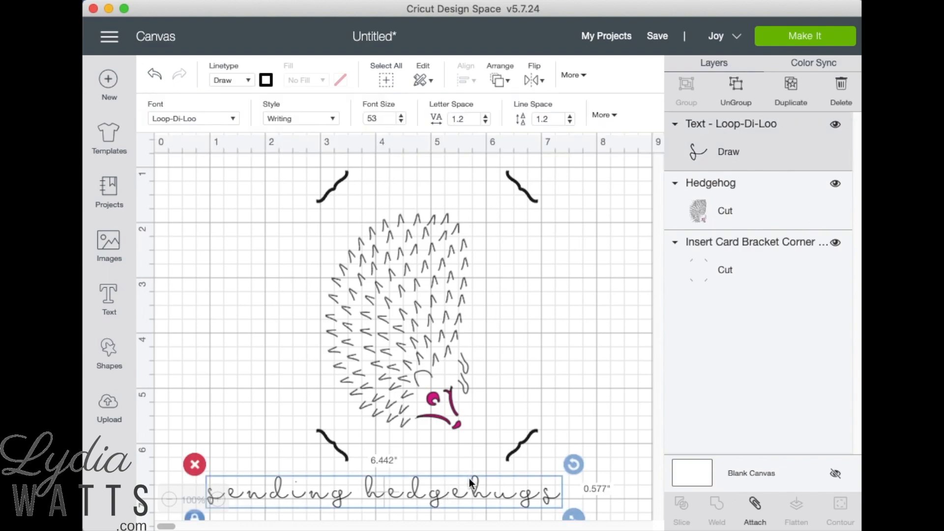
pyautogui.click(748, 93)
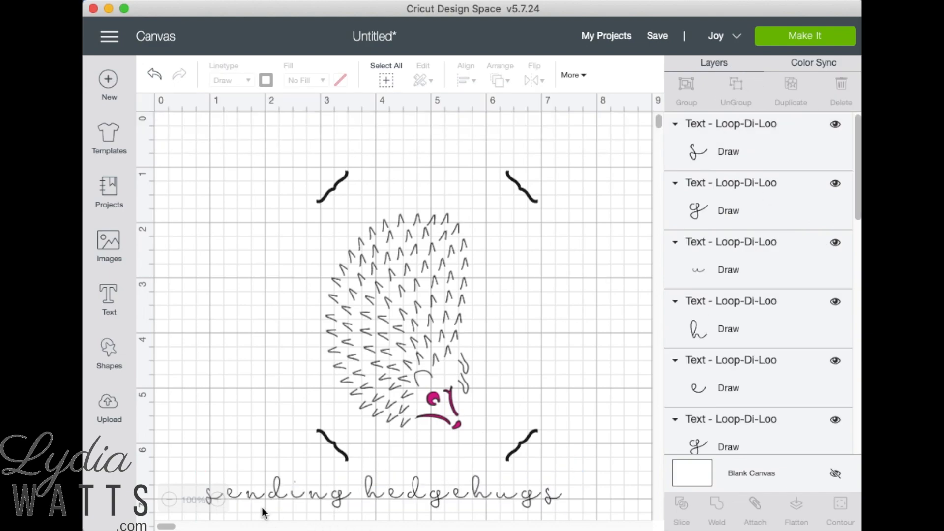
# Step: Close the gaps at the start of "sending" by moving the "e" and "n" up against the preceding letters
pyautogui.click(231, 498)
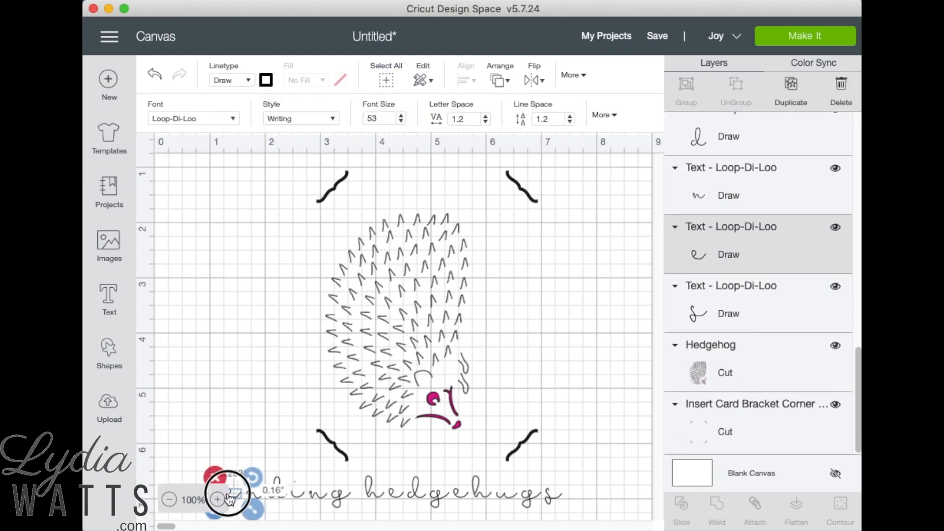
pyautogui.click(240, 424)
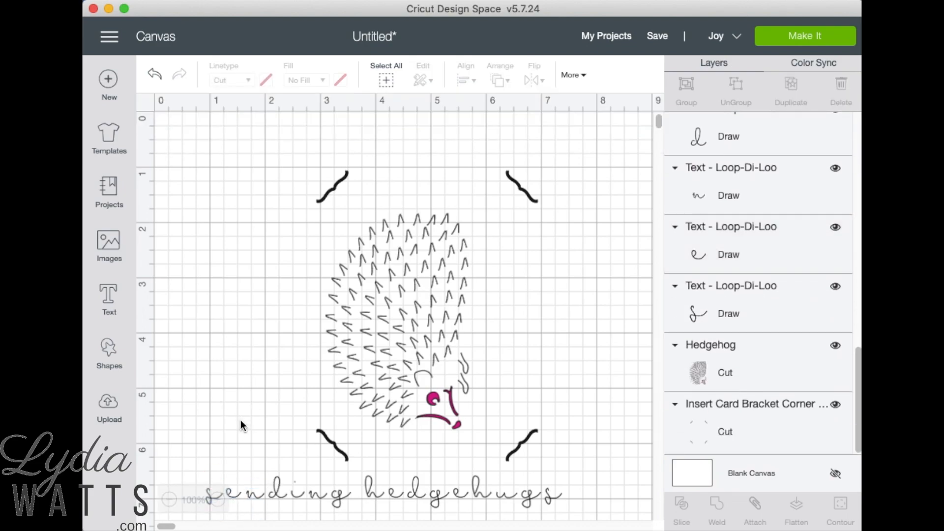
pyautogui.click(231, 498)
pyautogui.click(231, 497)
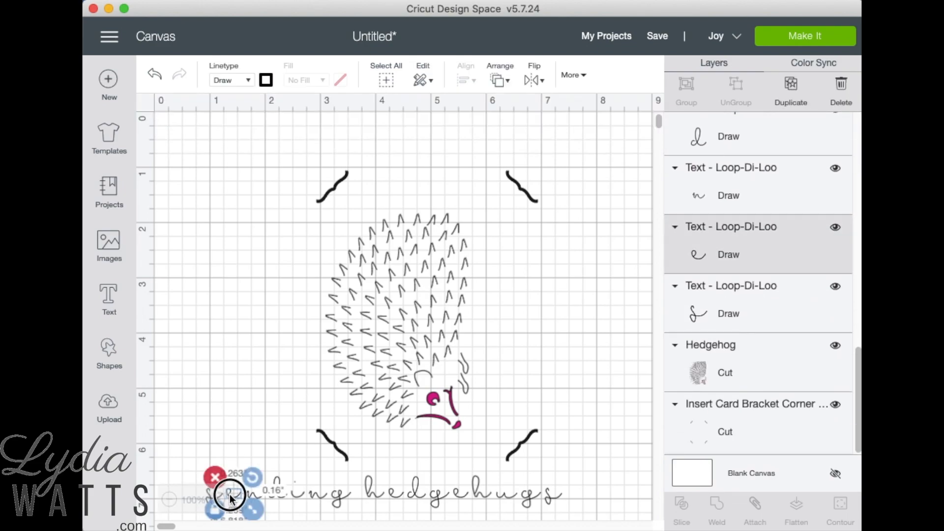
pyautogui.click(261, 496)
pyautogui.click(254, 498)
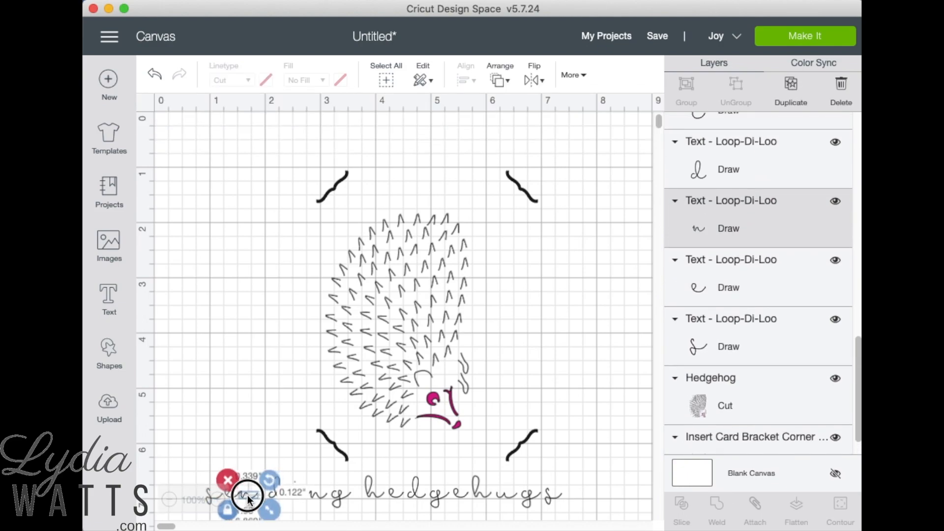
# Step: Move the "d", "i", "n" and "g" of "sending" left so the word connects as continuous script
pyautogui.click(275, 495)
pyautogui.moveTo(274, 498); pyautogui.dragTo(307, 495)
pyautogui.click(287, 496)
pyautogui.click(317, 496)
pyautogui.click(340, 501)
pyautogui.click(339, 502)
# Step: Shift the first "h" of "hedgehugs" closer to "sending" and join the following "e" to it
pyautogui.click(402, 497)
pyautogui.keyDown('shift'); pyautogui.click(371, 491); pyautogui.keyUp('shift')
pyautogui.moveTo(371, 491); pyautogui.dragTo(342, 491)
pyautogui.click(440, 502)
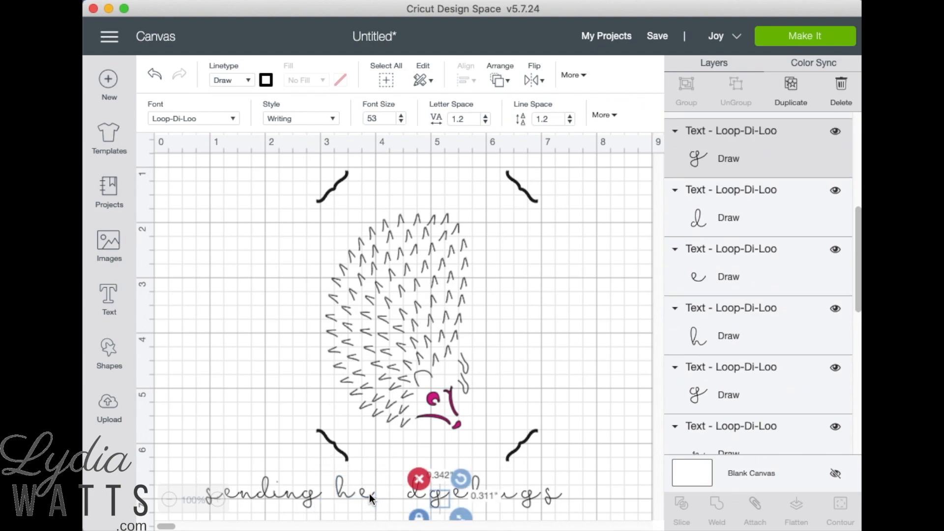
pyautogui.click(361, 490)
pyautogui.moveTo(361, 490); pyautogui.dragTo(355, 490)
# Step: Move the "d", "g" and second "e" of "hedgehugs" left to connect them into "hedge"
pyautogui.click(438, 492)
pyautogui.click(419, 493)
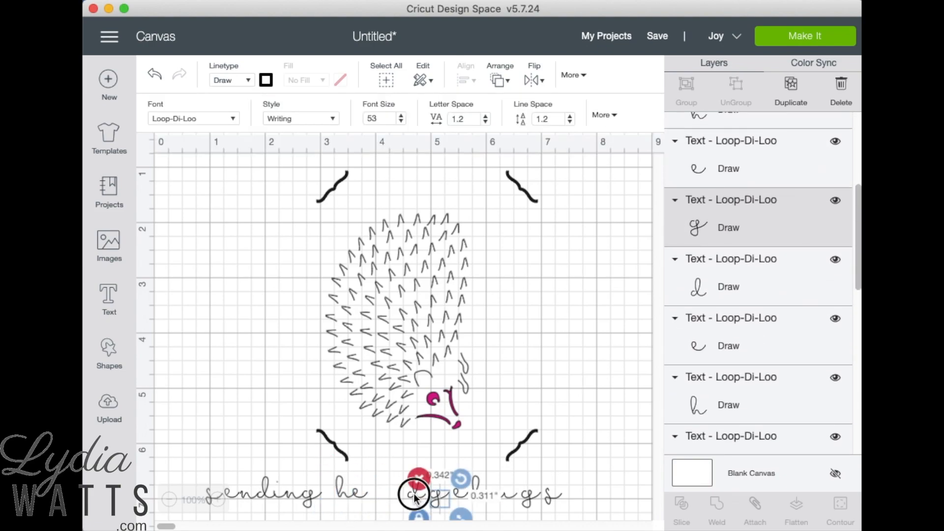
pyautogui.moveTo(414, 493); pyautogui.dragTo(369, 493)
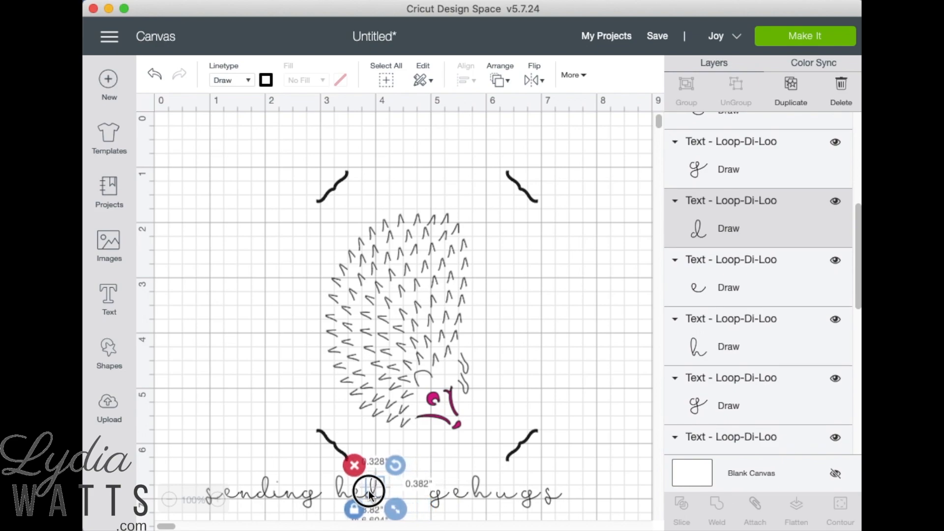
pyautogui.click(435, 498)
pyautogui.moveTo(435, 498); pyautogui.dragTo(389, 498)
pyautogui.click(480, 494)
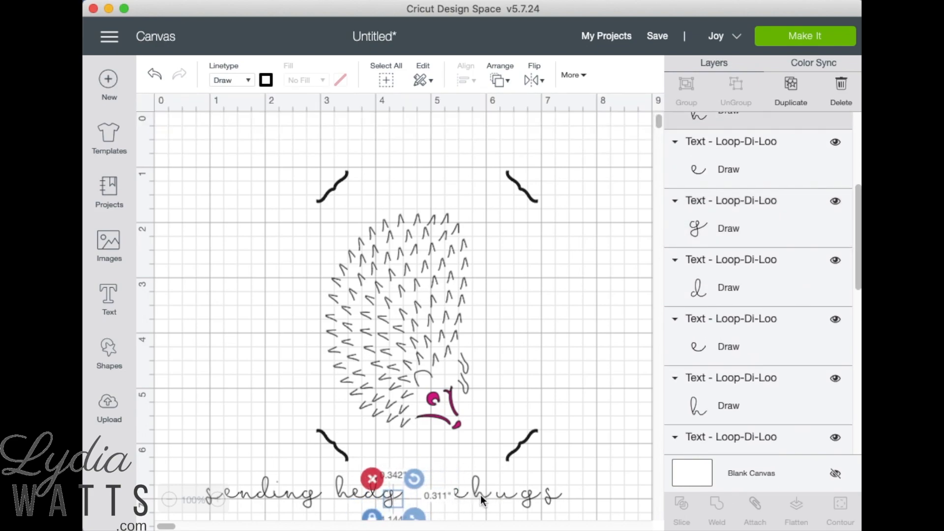
pyautogui.click(456, 491)
pyautogui.moveTo(451, 492); pyautogui.dragTo(399, 492)
# Step: Join the "h" and "u" of "hugs" to the end of "hedge", fine-tuning both letters' spacing
pyautogui.click(490, 503)
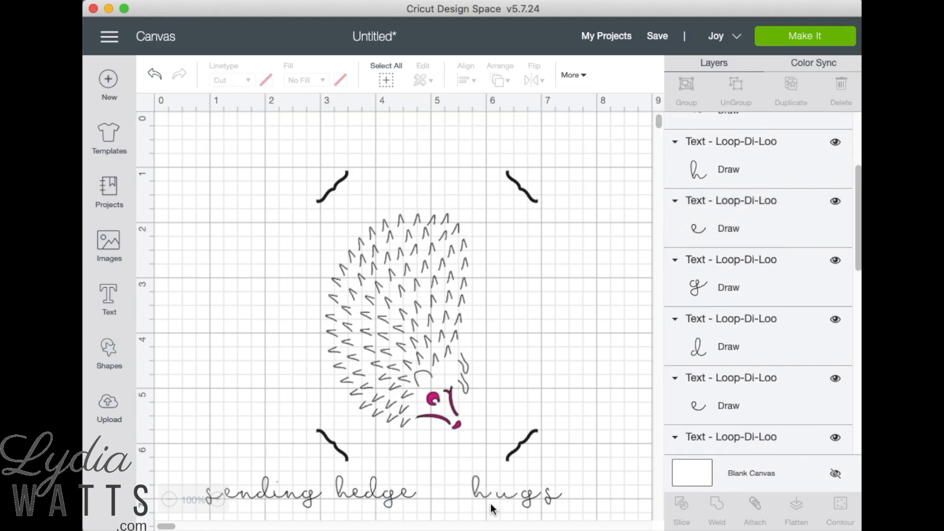
pyautogui.click(474, 494)
pyautogui.moveTo(475, 494); pyautogui.dragTo(418, 495)
pyautogui.click(501, 495)
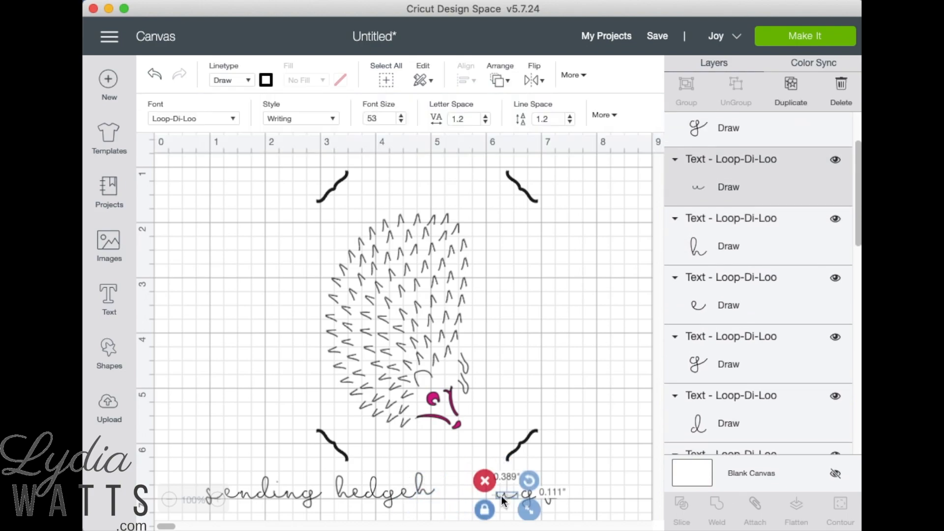
pyautogui.moveTo(501, 495); pyautogui.dragTo(424, 492)
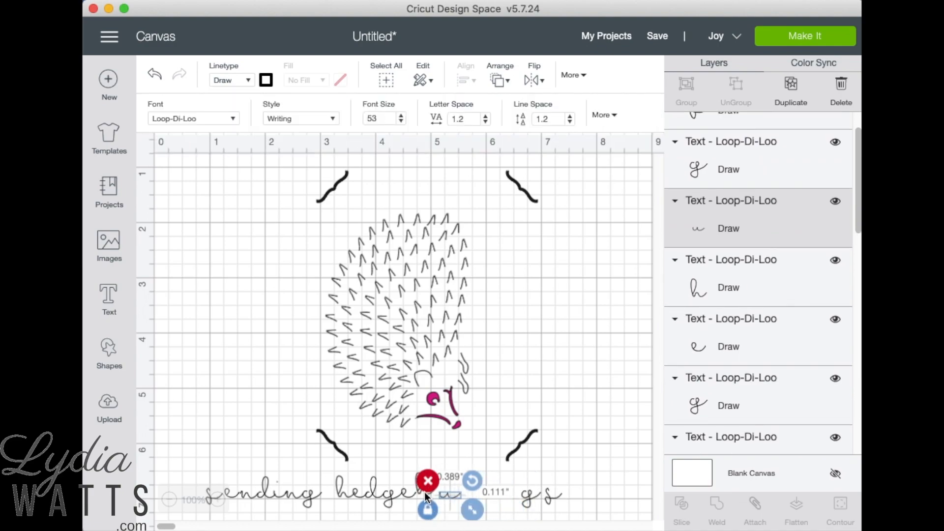
pyautogui.click(420, 482)
pyautogui.moveTo(422, 485); pyautogui.dragTo(421, 486)
pyautogui.click(462, 497)
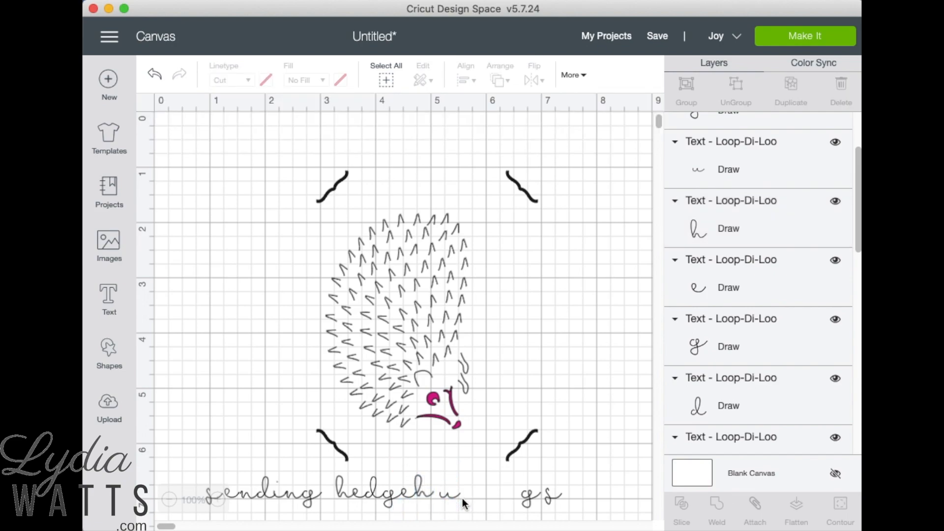
pyautogui.click(443, 495)
pyautogui.moveTo(440, 499); pyautogui.dragTo(438, 495)
# Step: Move the final "g" and "s" left to complete the connected word "hedgehugs"
pyautogui.click(524, 500)
pyautogui.moveTo(524, 498); pyautogui.dragTo(438, 487)
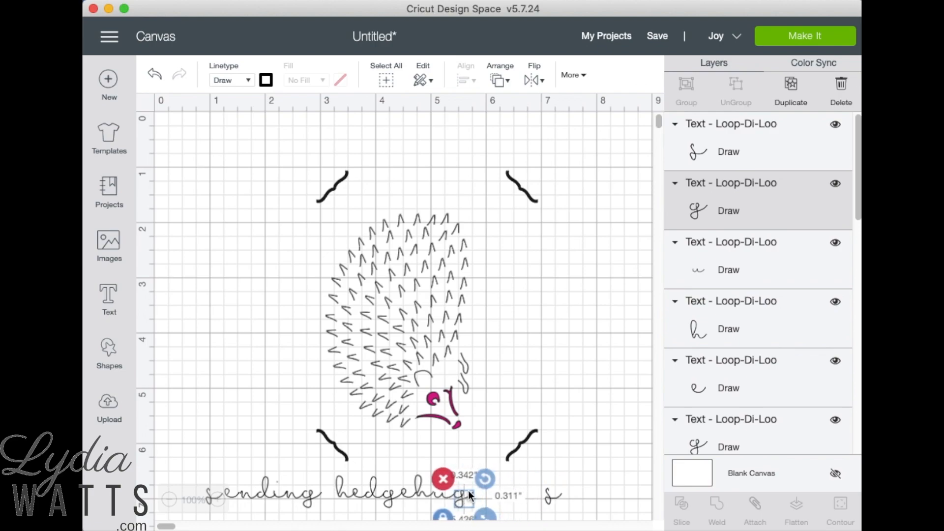
pyautogui.moveTo(553, 500); pyautogui.dragTo(495, 494)
pyautogui.click(588, 494)
# Step: Select all the letters of "sending hedgehugs" and attach them together
pyautogui.scroll(-3, 590, 479)
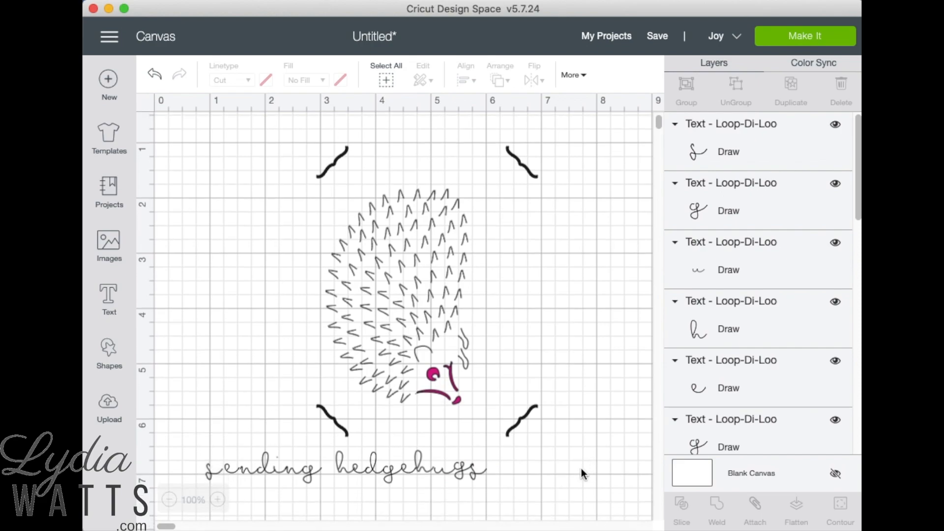
pyautogui.moveTo(196, 412); pyautogui.dragTo(506, 469)
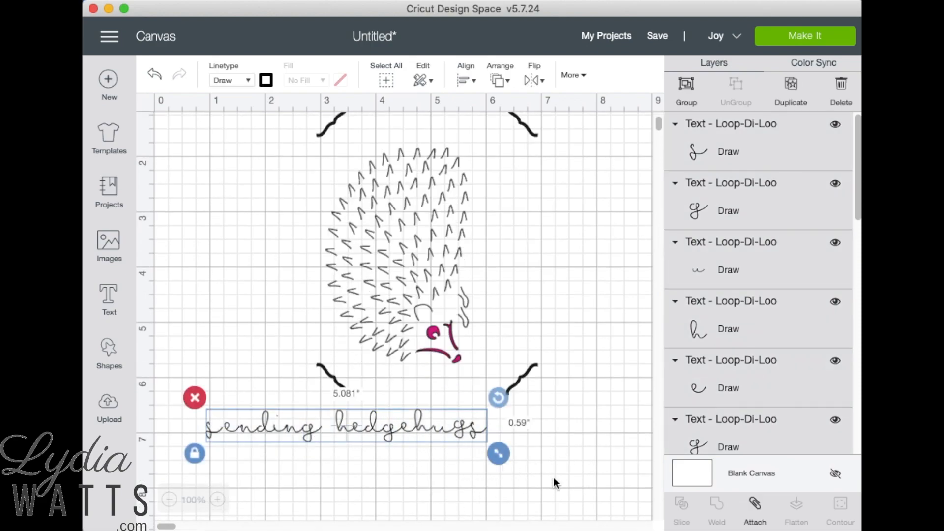
pyautogui.click(755, 508)
# Step: Rotate the attached "sending hedgehugs" text to 270 degrees
pyautogui.scroll(1, 555, 472)
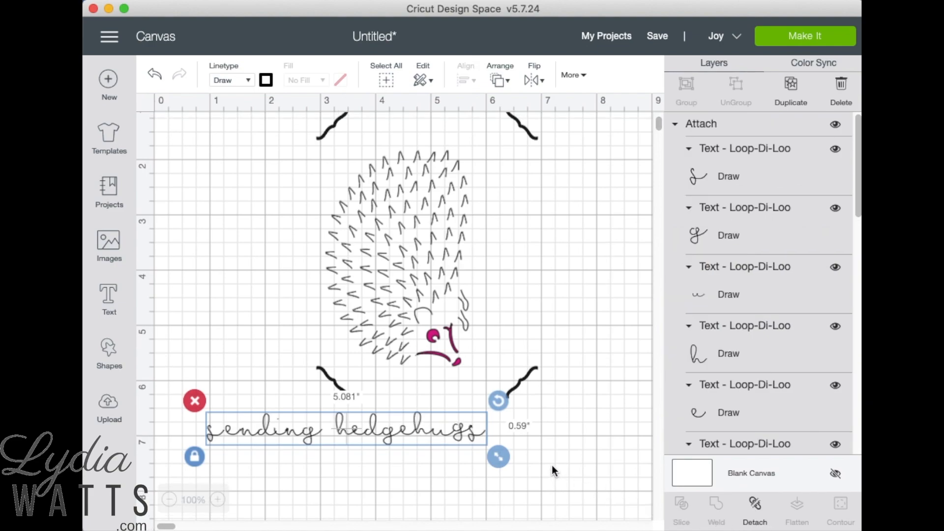
pyautogui.click(569, 78)
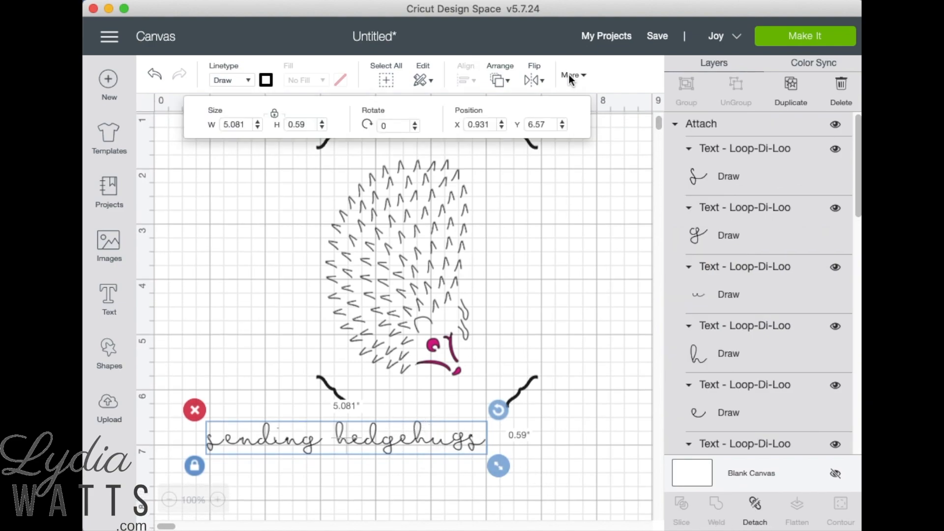
pyautogui.click(396, 125)
pyautogui.write('270')
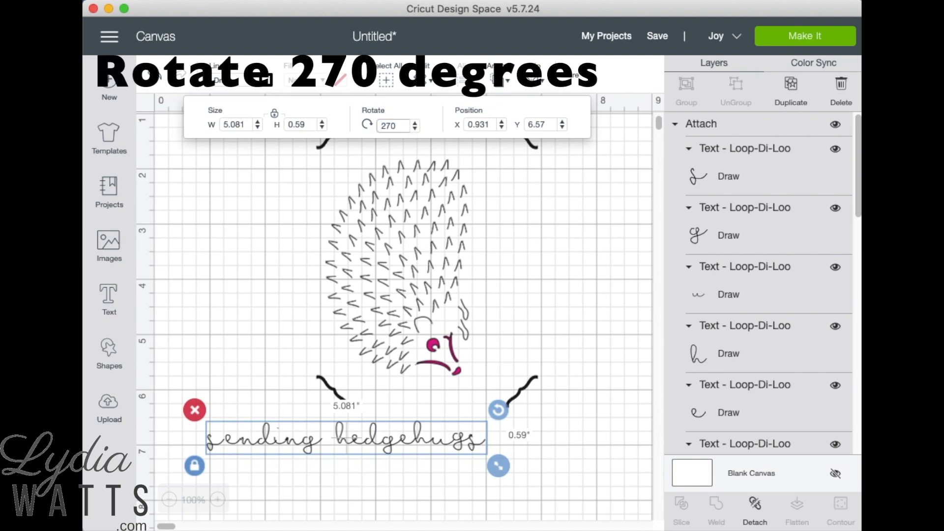
pyautogui.press('Return')
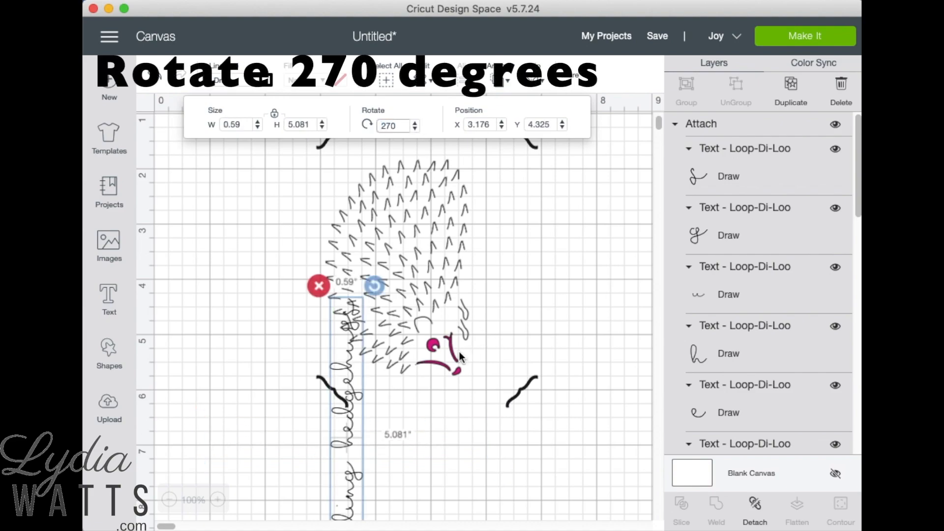
# Step: Place the vertical text to the right of the hedgehog and shrink it to about 3.9" tall
pyautogui.moveTo(339, 444); pyautogui.dragTo(498, 294)
pyautogui.click(615, 340)
pyautogui.click(501, 415)
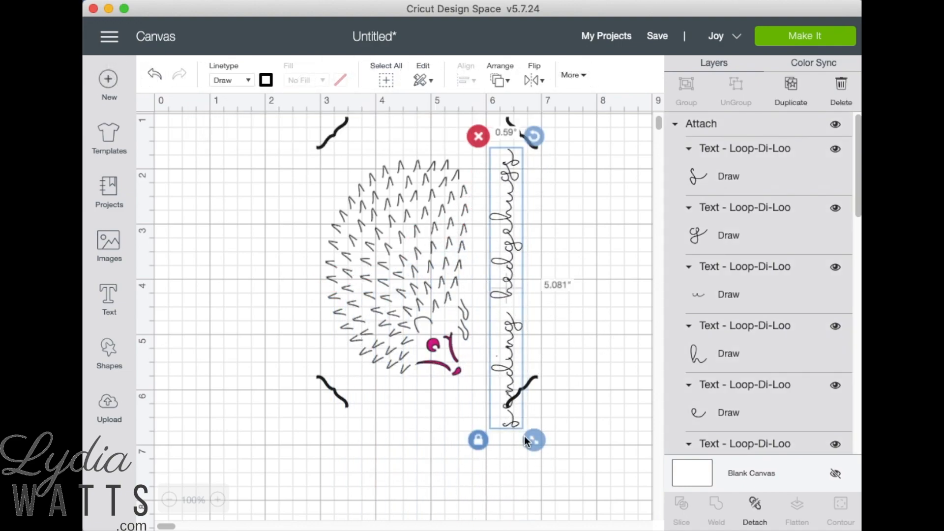
pyautogui.moveTo(537, 444); pyautogui.dragTo(526, 376)
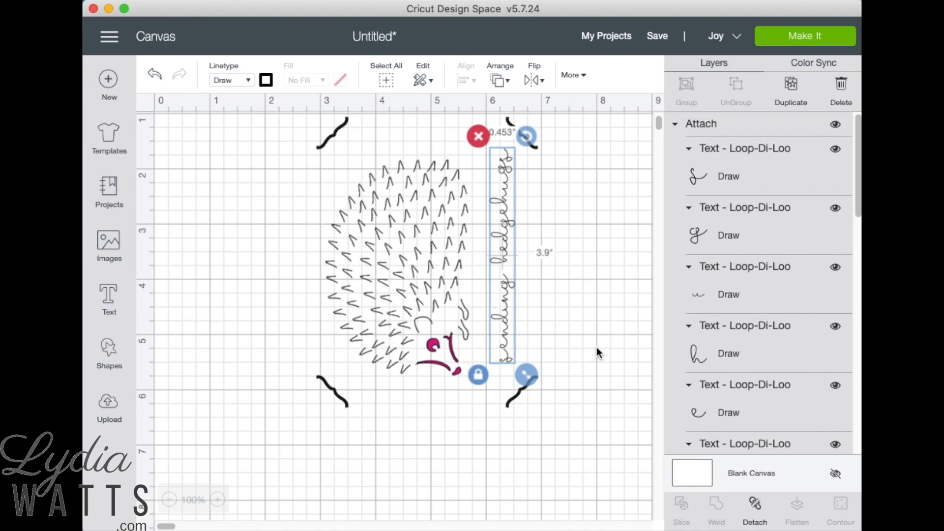
# Step: Nudge the vertical text slightly down and left to center it between the right-hand corner brackets
pyautogui.scroll(2, 595, 362)
pyautogui.click(503, 386)
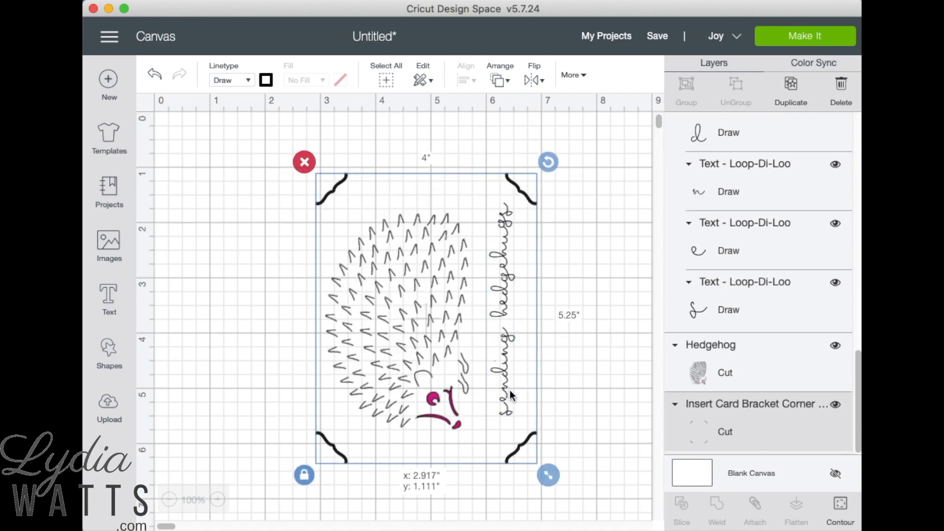
pyautogui.click(503, 368)
pyautogui.click(619, 387)
pyautogui.click(505, 362)
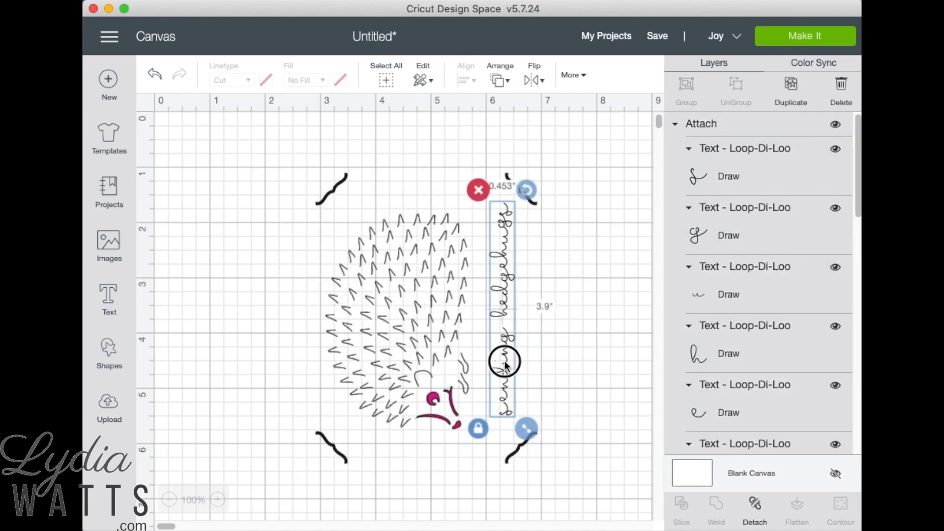
pyautogui.moveTo(505, 362); pyautogui.dragTo(500, 372)
# Step: Fine-tune the hedgehog's position between the left corner brackets and the vertical text, to about X 3.074", Y 1.759"
pyautogui.click(421, 344)
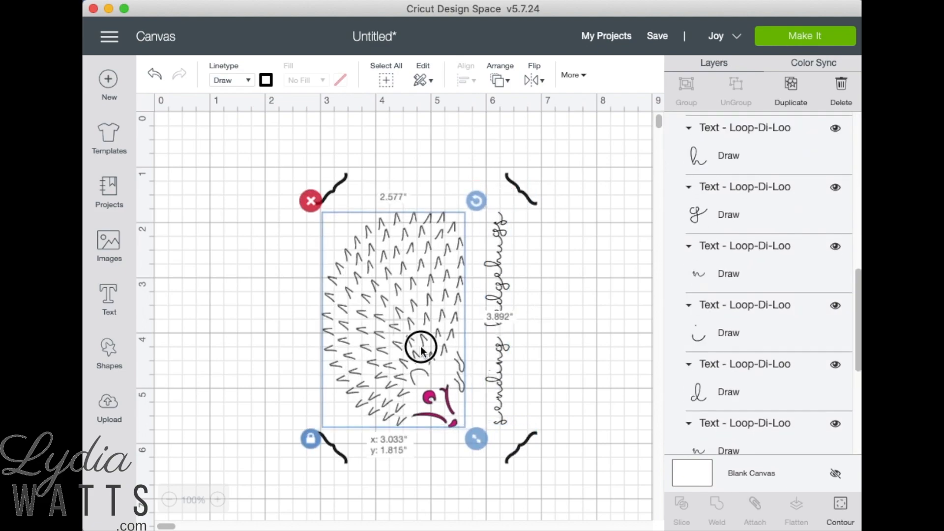
pyautogui.click(590, 355)
pyautogui.moveTo(416, 335); pyautogui.dragTo(417, 336)
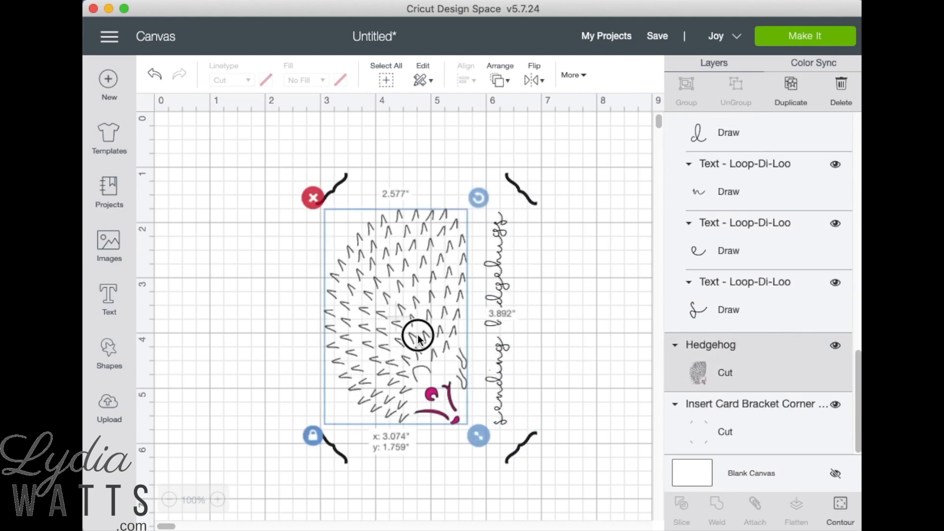
pyautogui.click(625, 364)
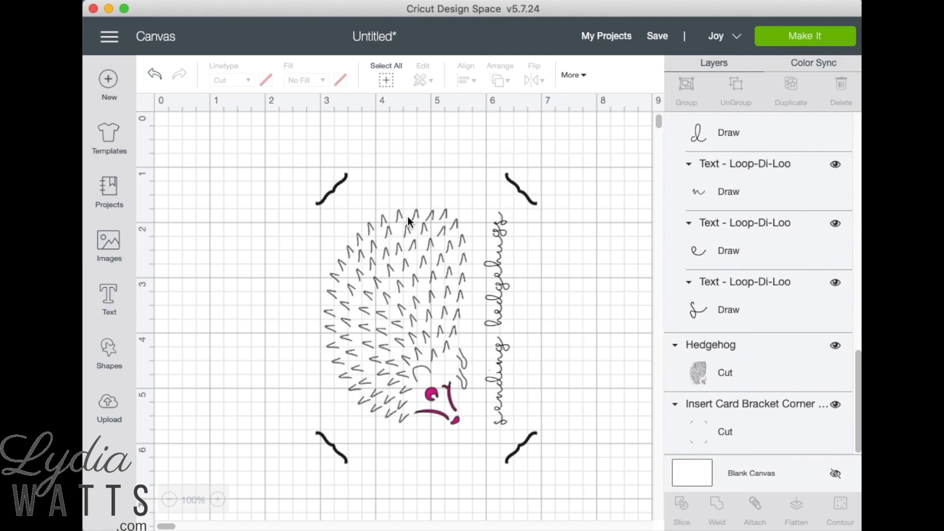
# Step: Attach the corners, hedgehog and text together, and move the combined design right to clear canvas space
pyautogui.moveTo(284, 146); pyautogui.dragTo(575, 487)
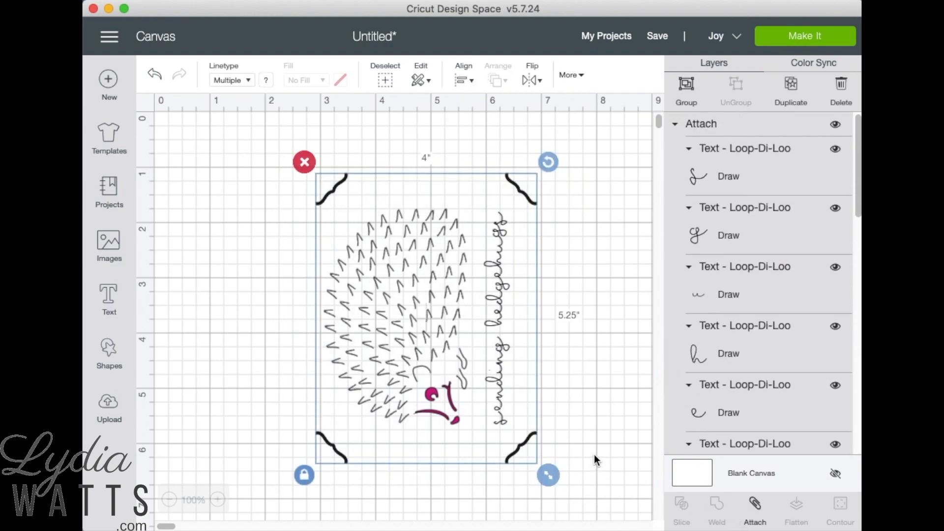
pyautogui.click(755, 512)
pyautogui.moveTo(397, 298); pyautogui.dragTo(519, 314)
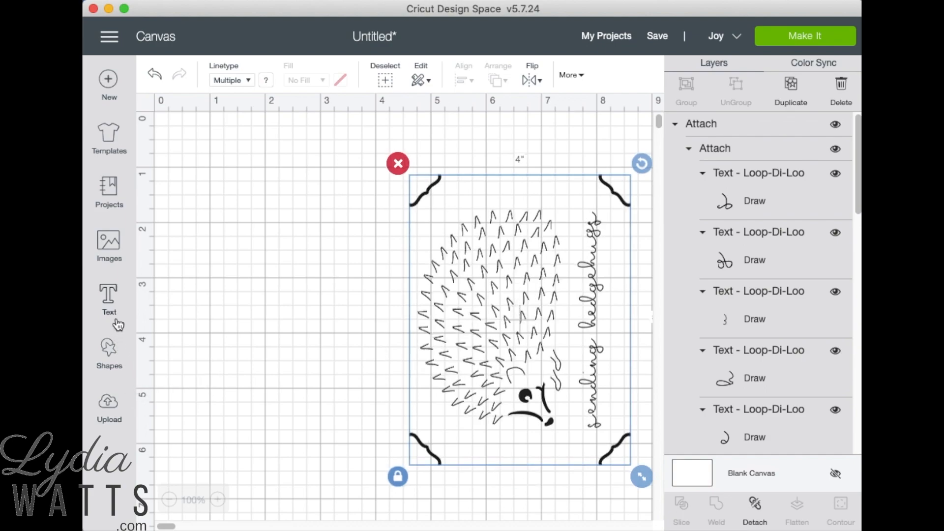
# Step: Add a square shape left of the card design and unlock its proportions
pyautogui.click(110, 354)
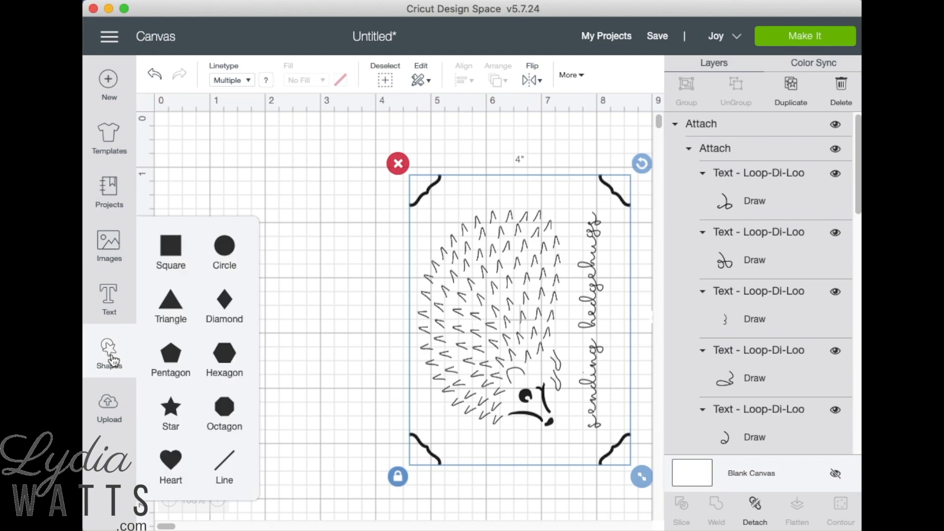
pyautogui.click(170, 247)
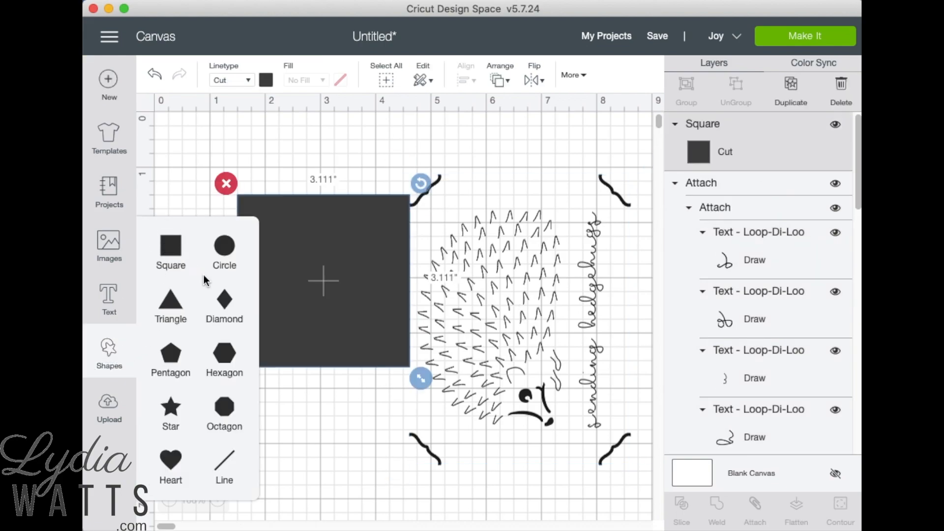
pyautogui.moveTo(332, 295); pyautogui.dragTo(295, 295)
pyautogui.click(192, 391)
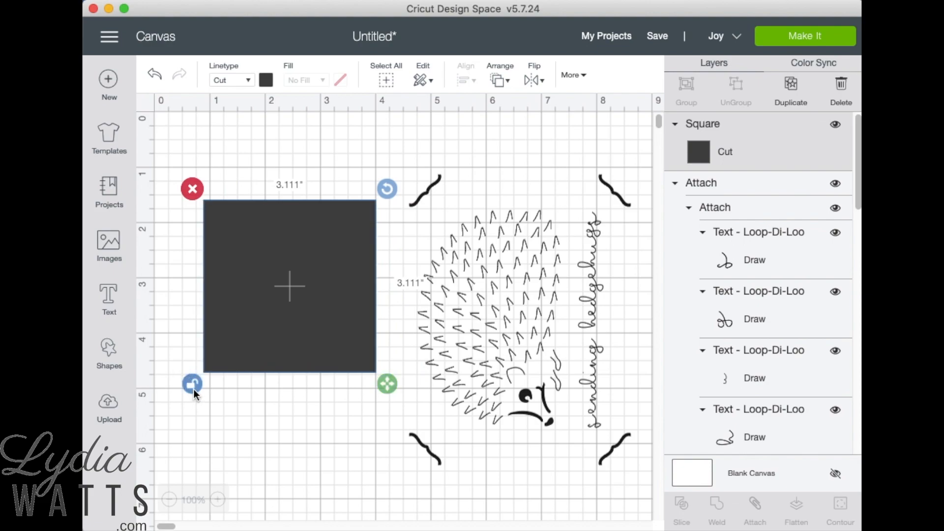
# Step: Set the square's size to 4" wide by 5.25" high
pyautogui.click(574, 79)
pyautogui.click(225, 124)
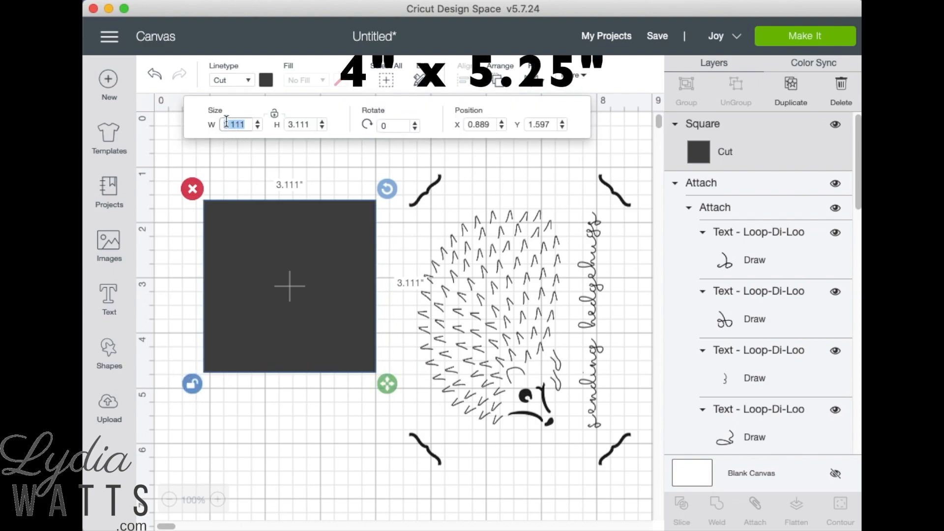
pyautogui.write('4')
pyautogui.press('Tab')
pyautogui.write('5.')
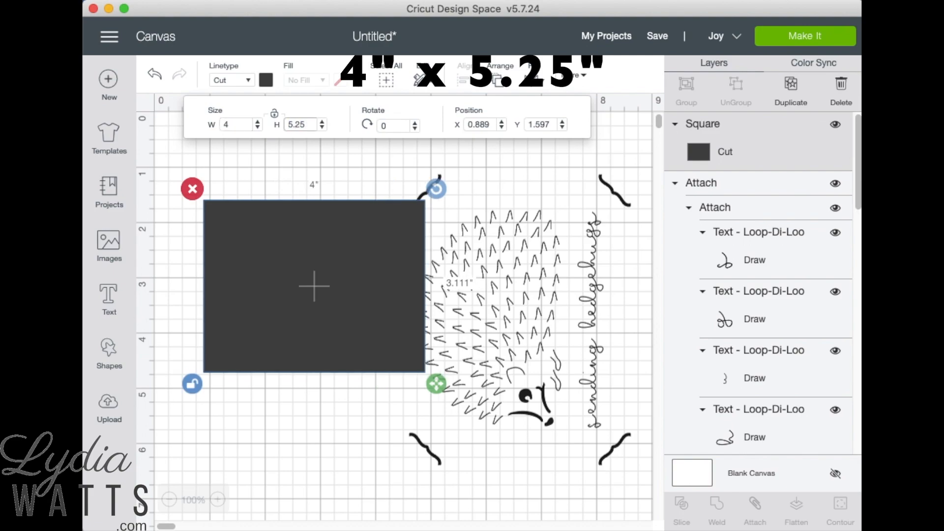
pyautogui.press('Return')
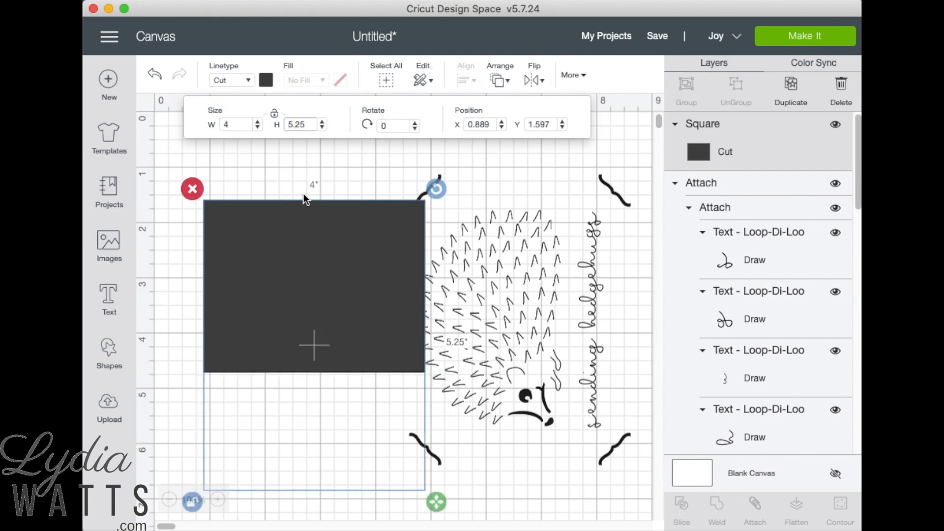
pyautogui.click(299, 240)
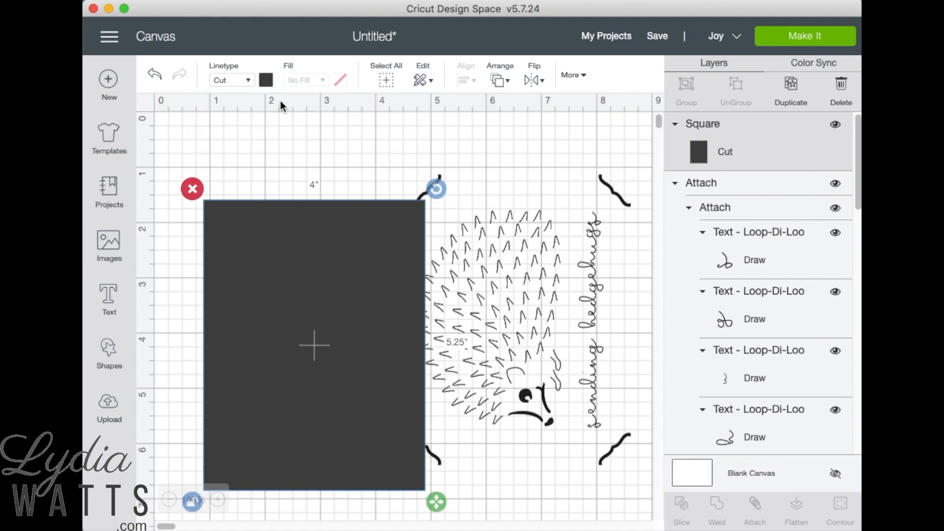
# Step: Recolour the insert rectangle salmon pink and place it beside the card design so the two no longer overlap
pyautogui.click(265, 79)
pyautogui.click(280, 162)
pyautogui.moveTo(295, 386); pyautogui.dragTo(258, 372)
pyautogui.click(467, 444)
pyautogui.moveTo(344, 428); pyautogui.dragTo(353, 411)
pyautogui.click(541, 236)
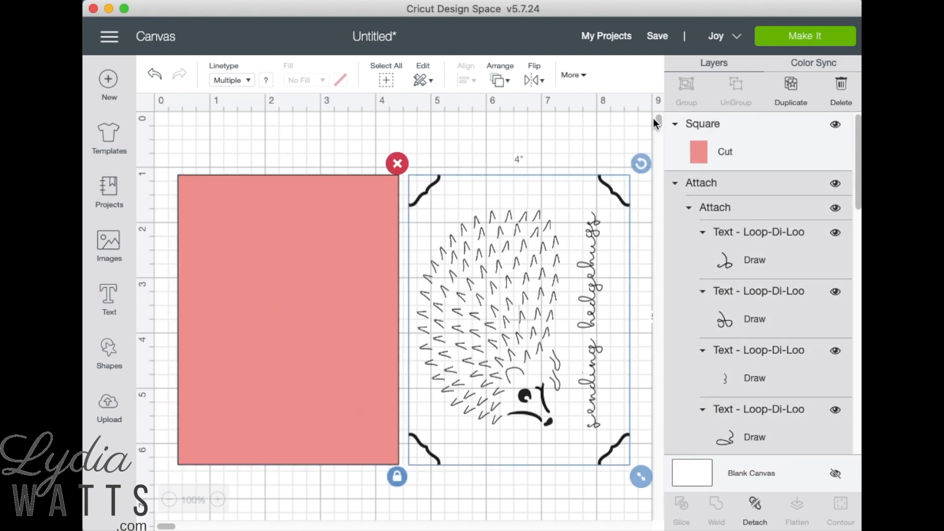
# Step: Save the project as "Hedgehog Card"
pyautogui.click(657, 35)
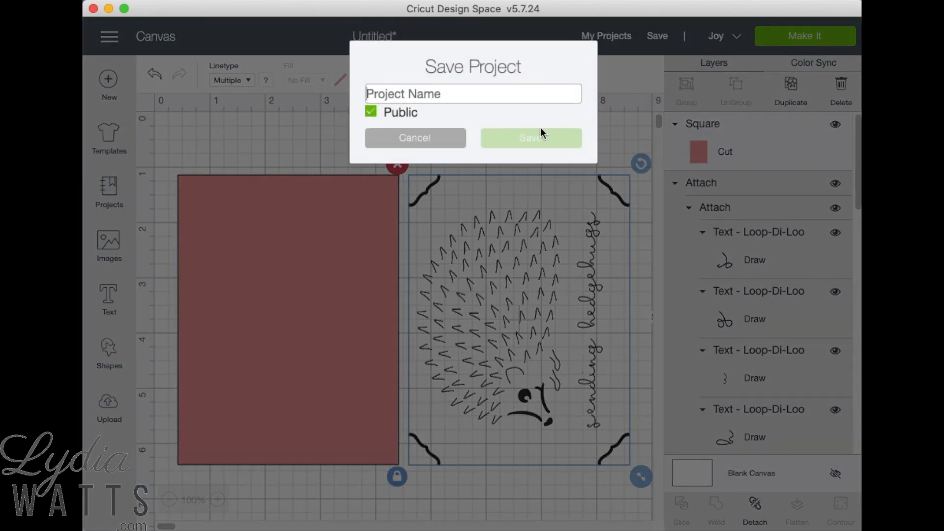
pyautogui.write('Hedgehog Card')
pyautogui.press('Return')
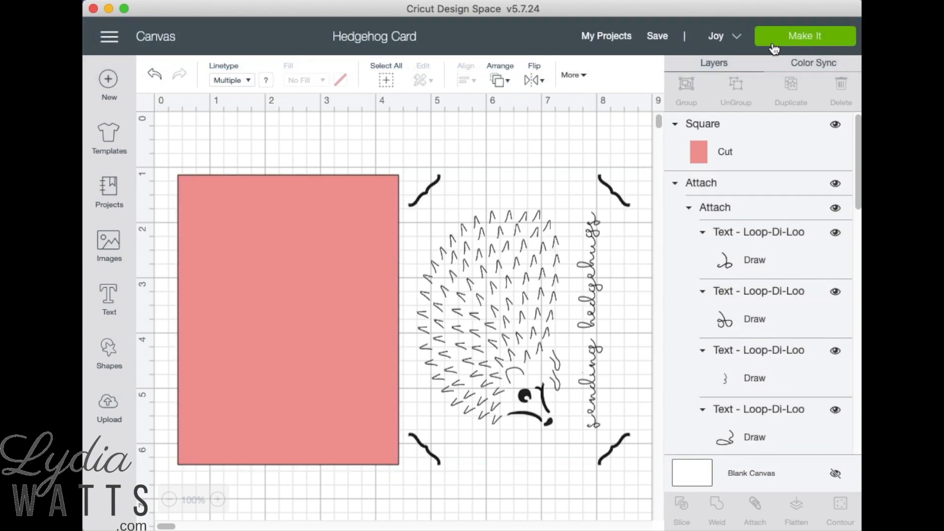
# Step: Send the project to be made, choosing Multiple Ways for loading the materials
pyautogui.click(773, 43)
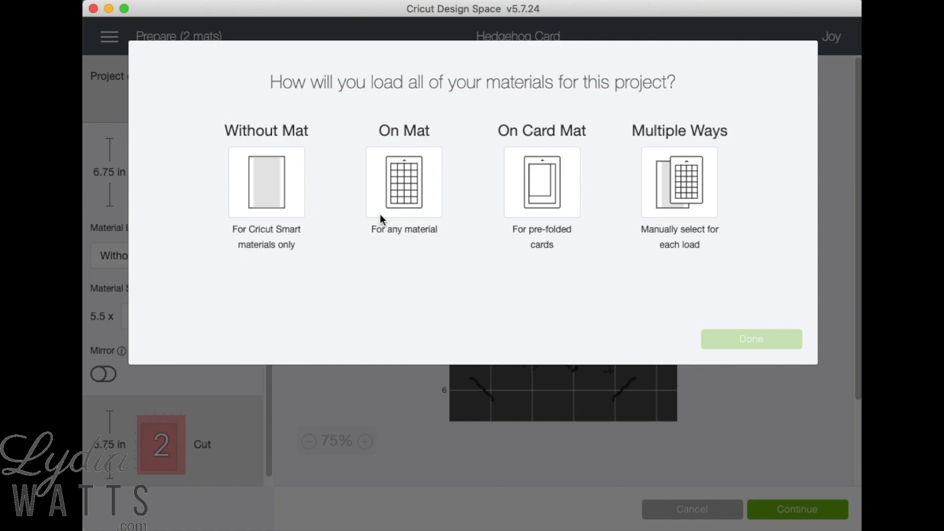
pyautogui.click(677, 185)
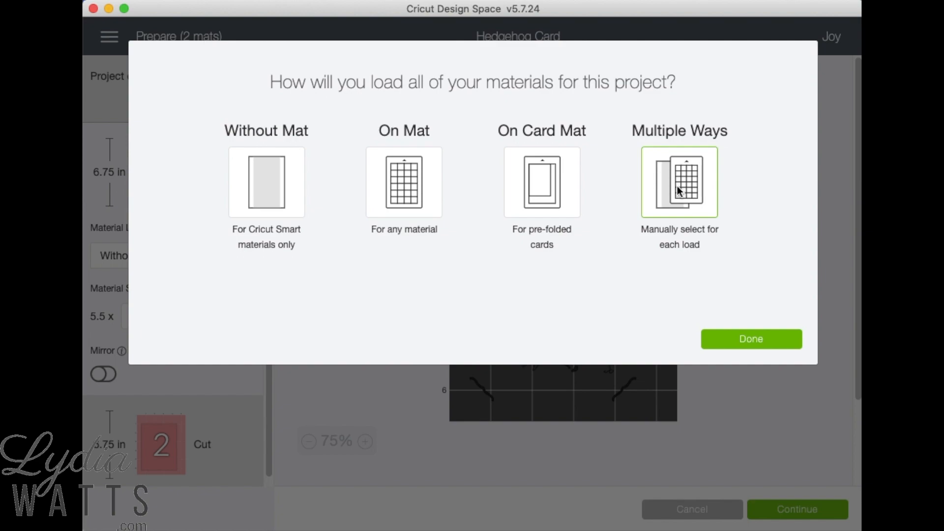
pyautogui.click(753, 338)
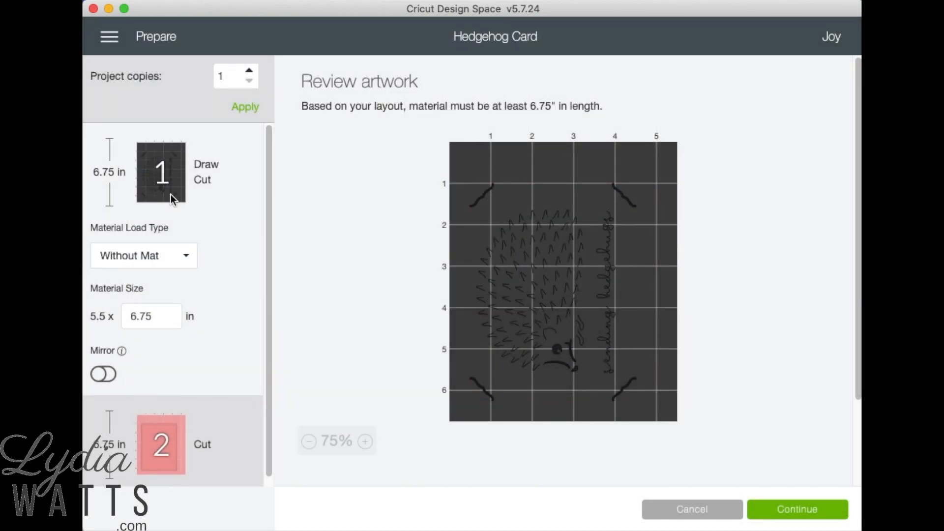
# Step: Set the first mat, with the drawn card, to load On Card Mat with a 4.25" x 5.5" material size
pyautogui.click(187, 257)
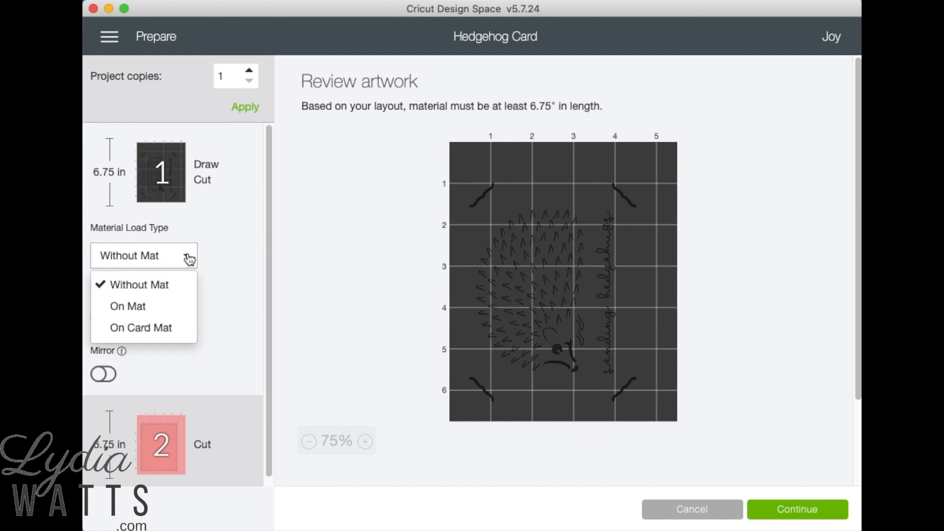
pyautogui.click(179, 326)
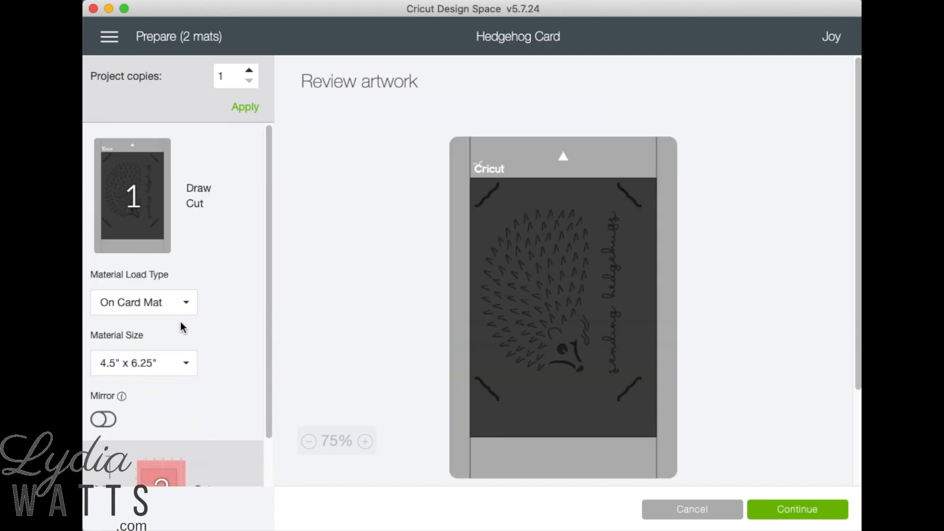
pyautogui.click(187, 366)
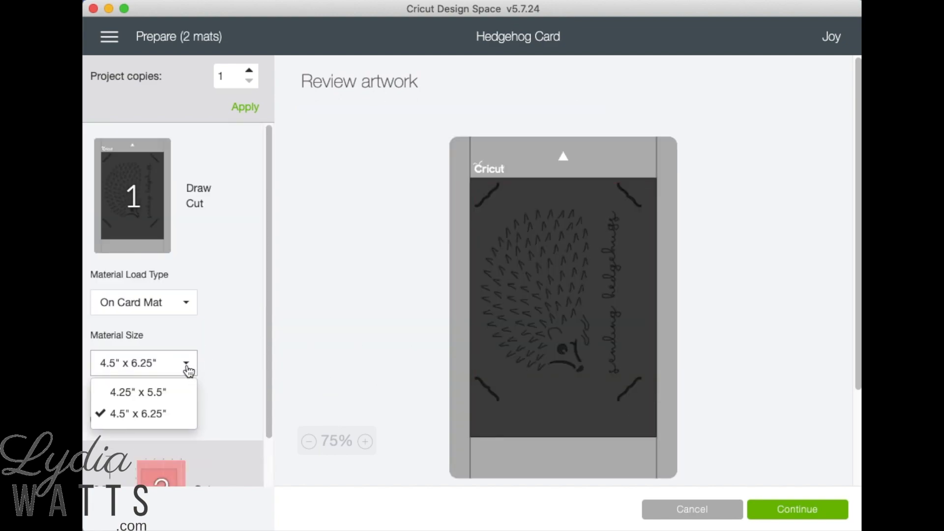
pyautogui.click(169, 392)
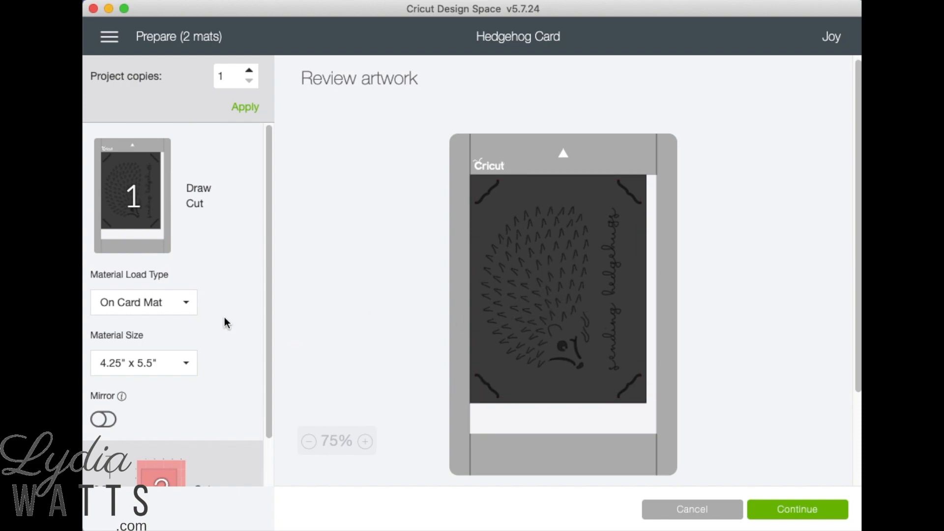
# Step: Set the second mat, with the pink insert rectangle, to load On Mat and check its material settings
pyautogui.scroll(-3, 223, 317)
pyautogui.click(157, 451)
pyautogui.click(185, 348)
pyautogui.click(162, 408)
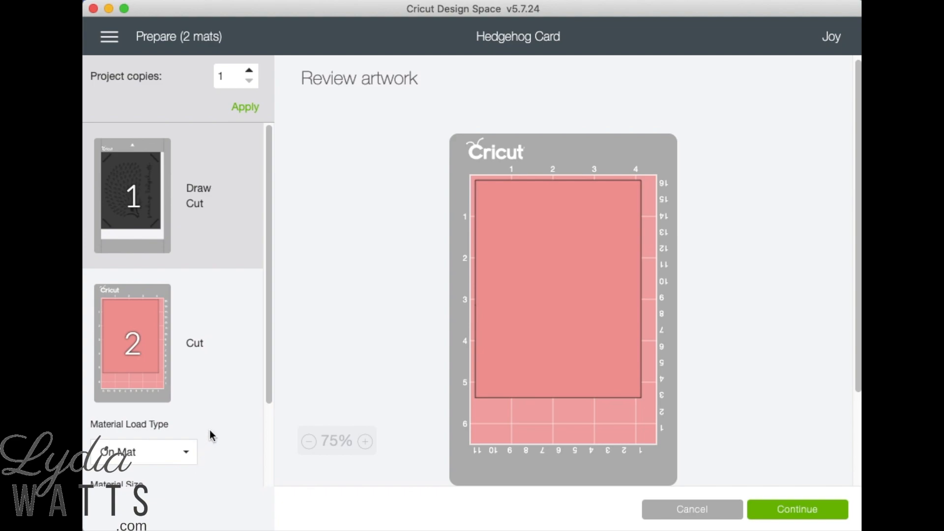
pyautogui.scroll(-2, 209, 429)
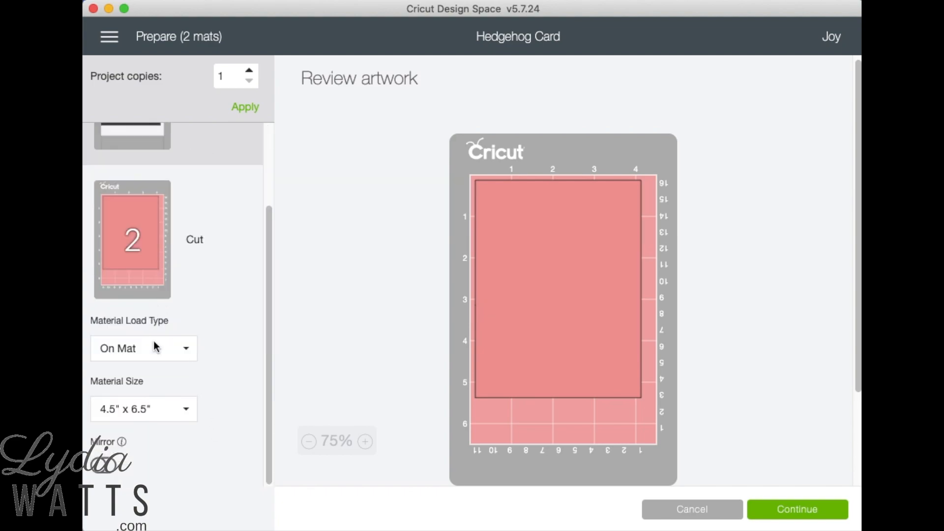
pyautogui.scroll(2, 182, 347)
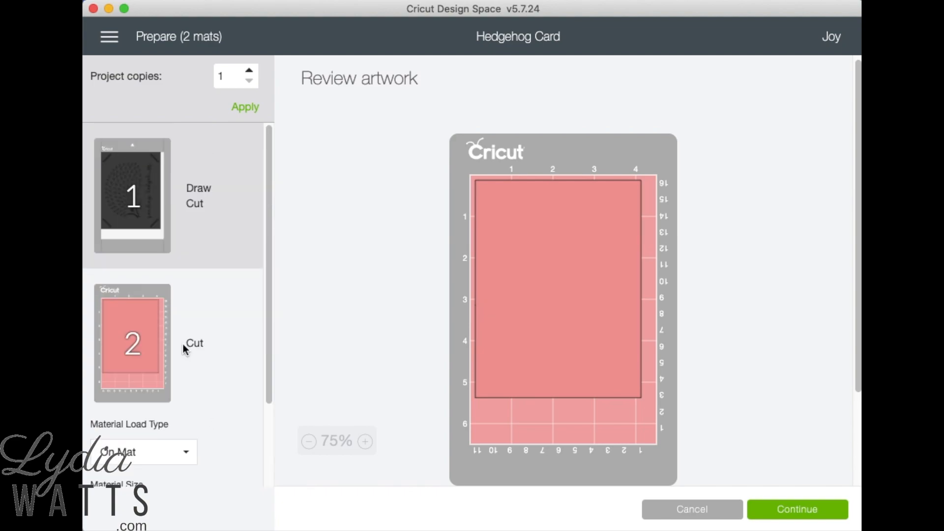
# Step: Recheck the first mat, continue to the making stage, set the material to Insert Card – Cardstock and review the required tools
pyautogui.click(205, 220)
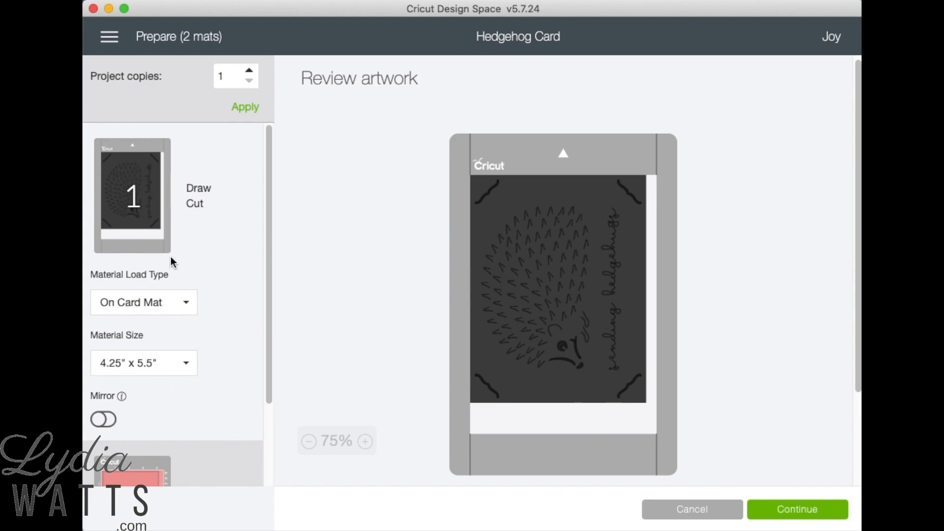
pyautogui.click(794, 508)
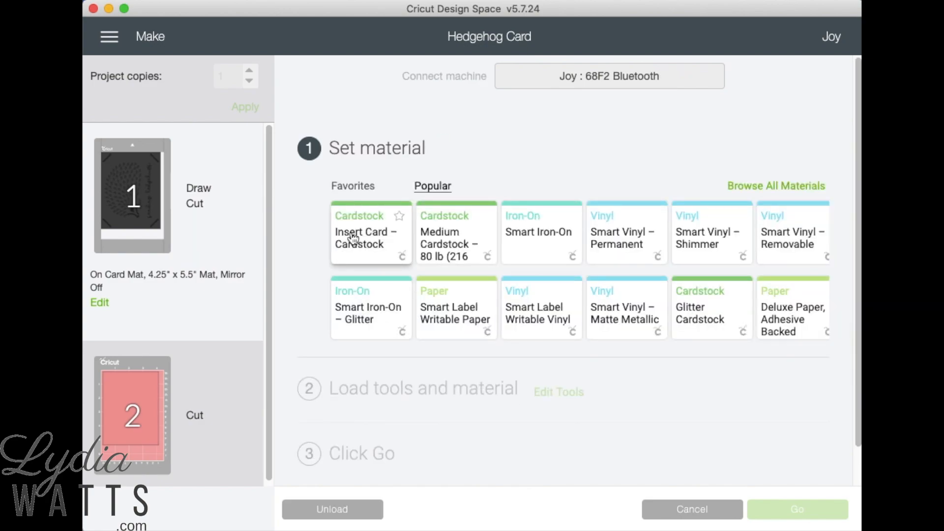
pyautogui.click(363, 246)
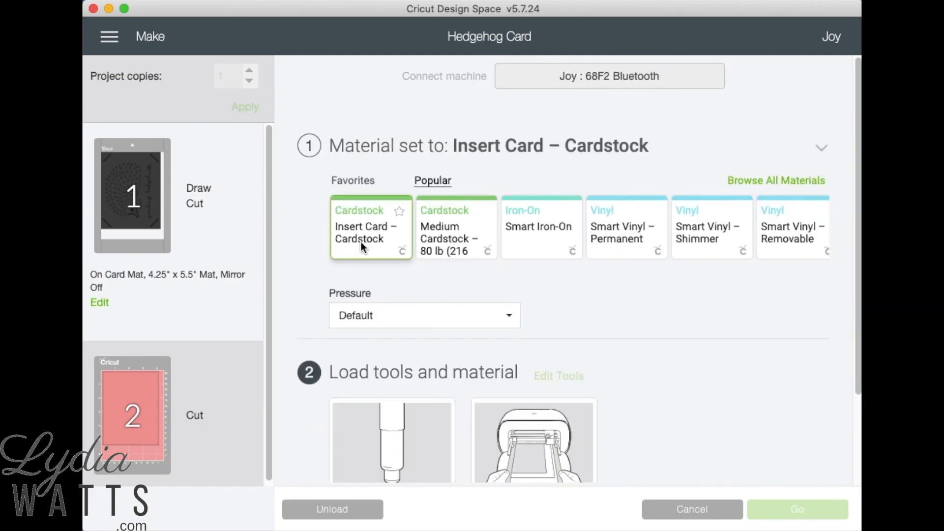
pyautogui.scroll(-2, 293, 203)
pyautogui.scroll(2, 295, 207)
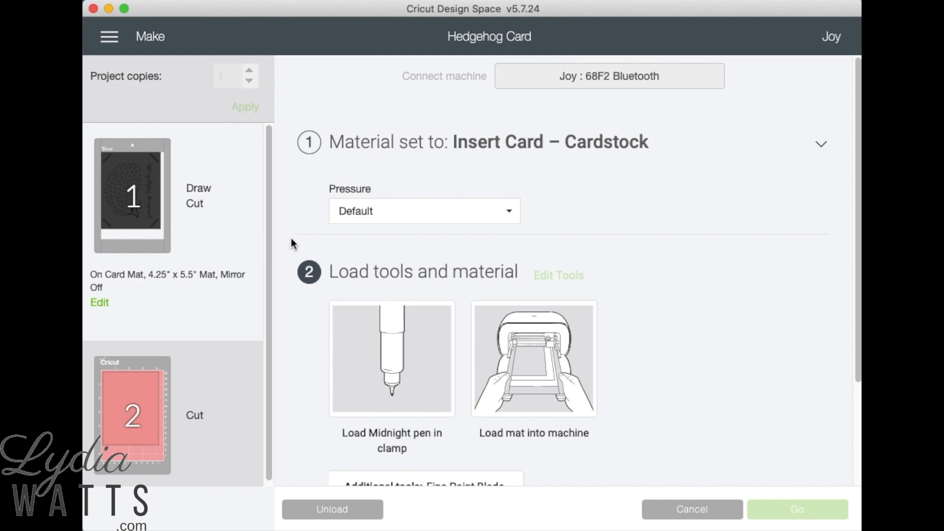
pyautogui.scroll(-1, 347, 333)
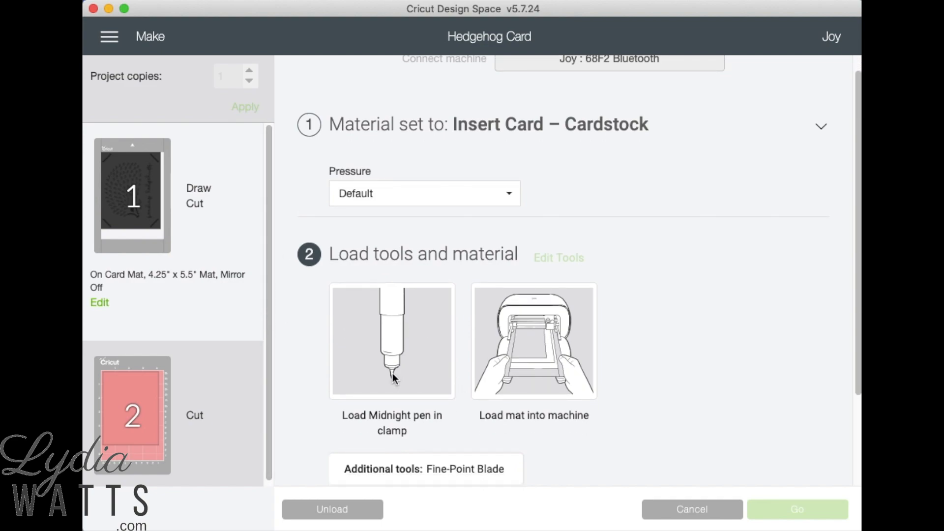